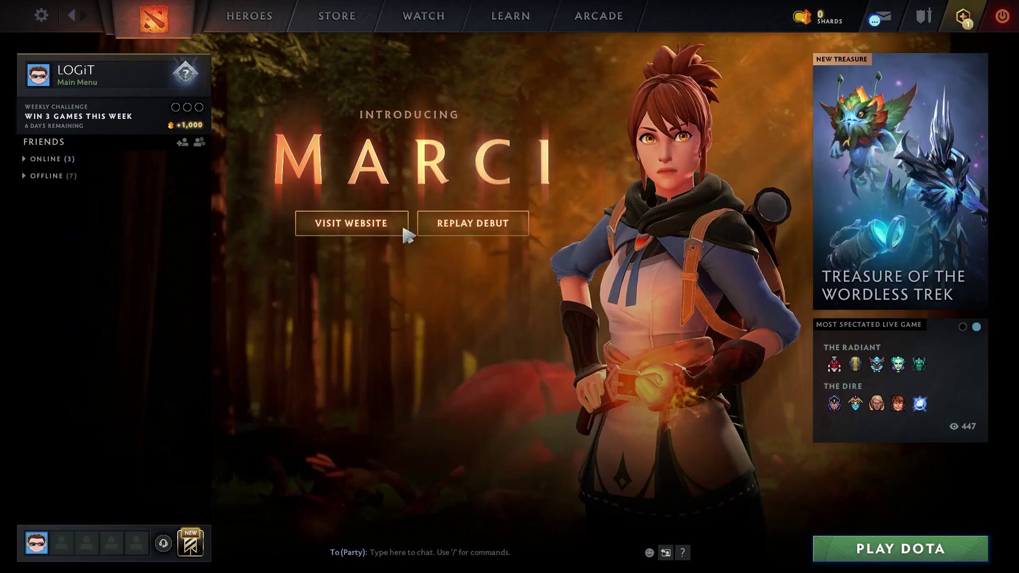
Step: Open the game's video settings and enable advanced settings for both resolution and rendering
click(39, 18)
click(374, 53)
click(124, 135)
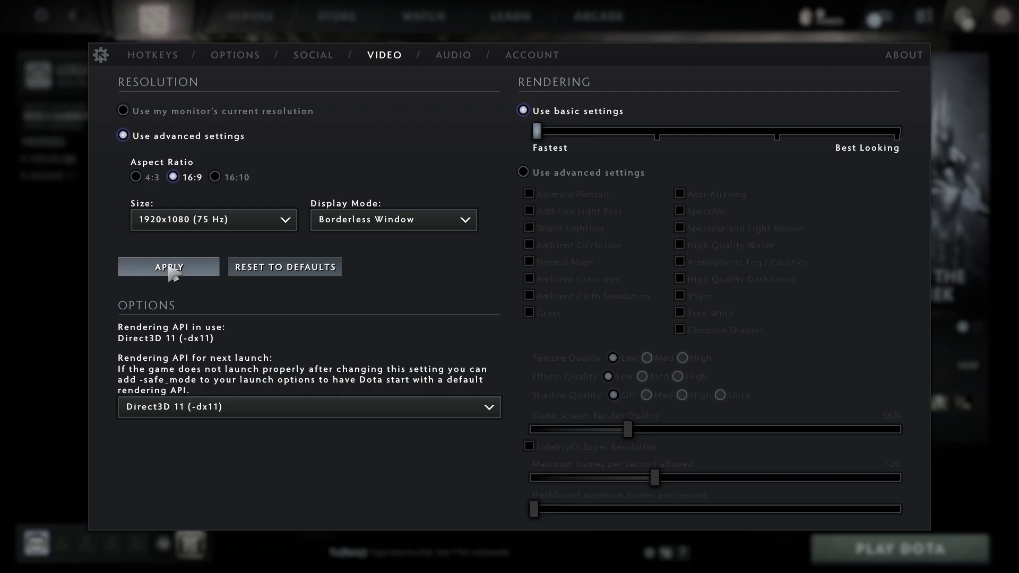
click(524, 173)
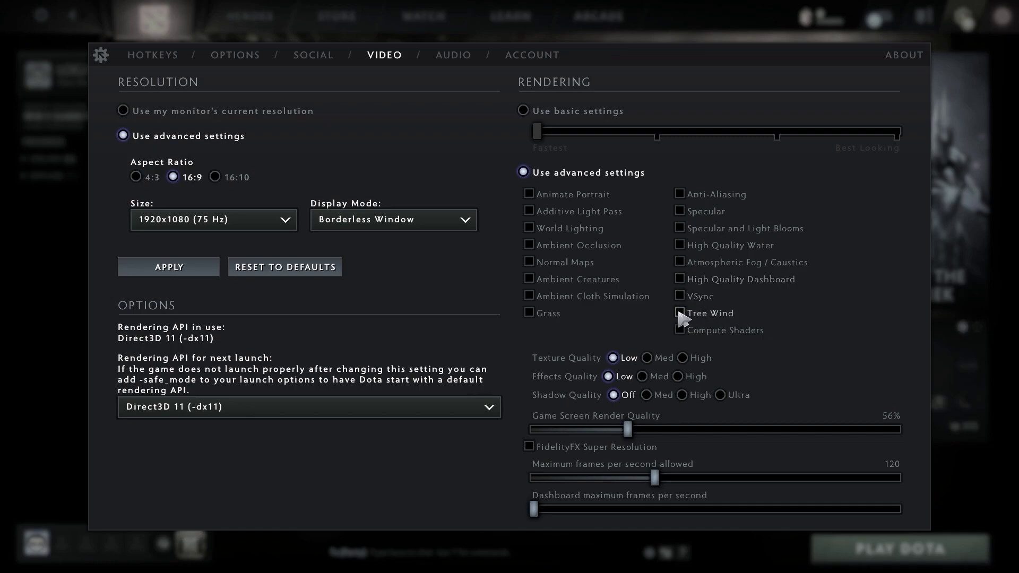
Step: Set Effects Quality to Low and reduce Game Screen Render Quality to 40%
mouse_move(711, 332)
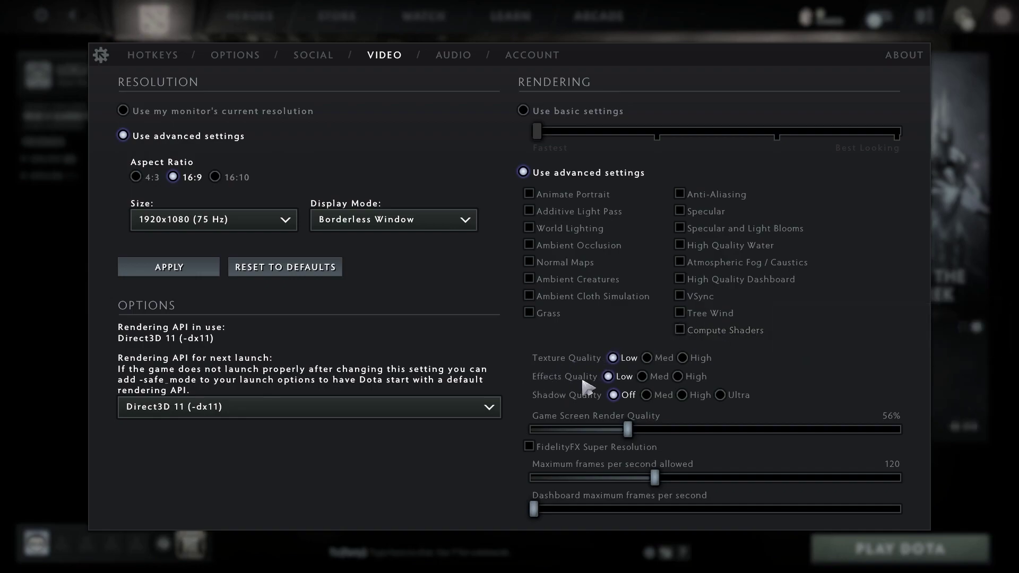
click(608, 376)
drag(625, 429, 533, 429)
Step: Set both the maximum frames per second allowed and the dashboard maximum to 240, and close the settings
mouse_move(537, 473)
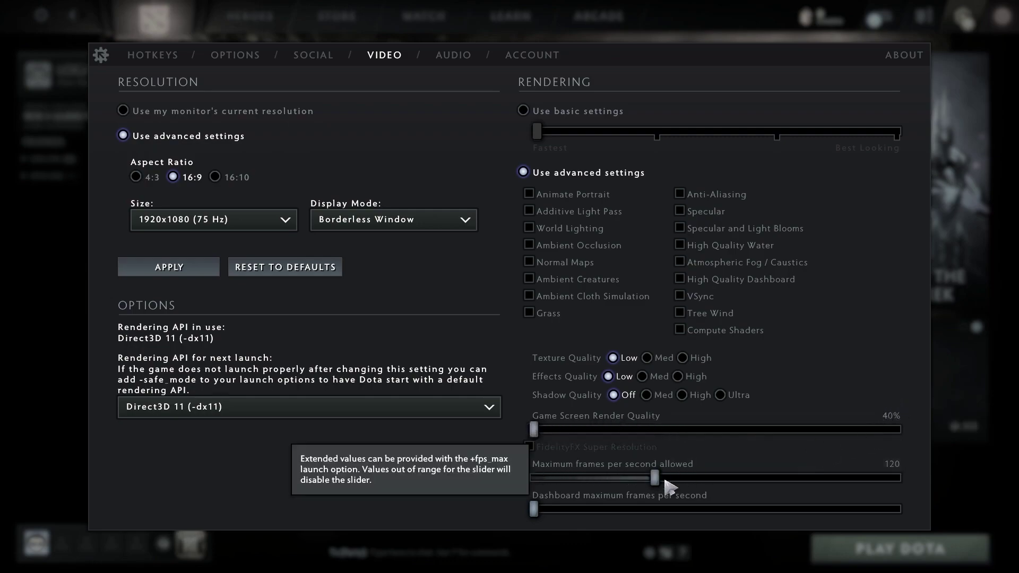
drag(656, 478, 896, 469)
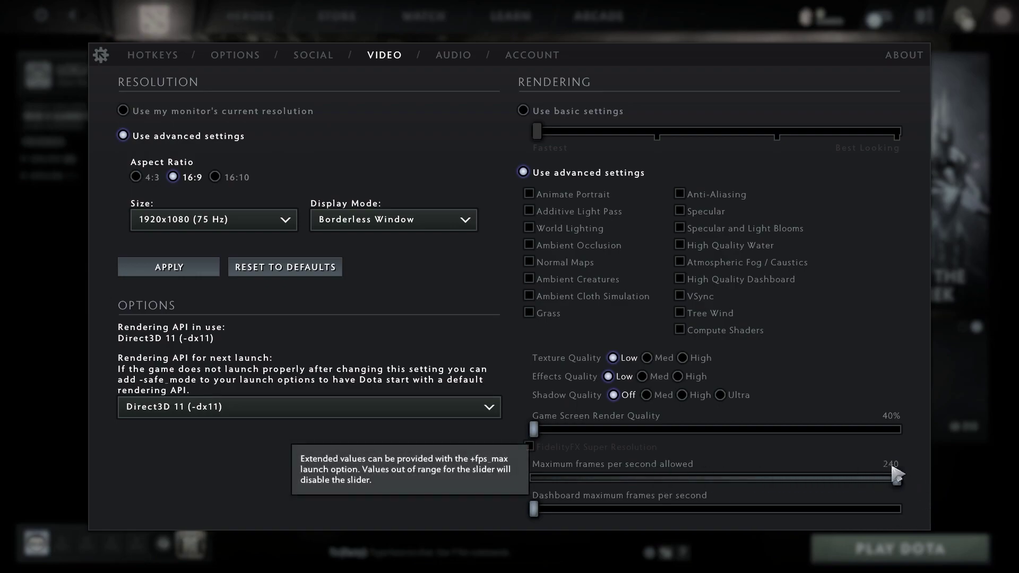
mouse_move(544, 502)
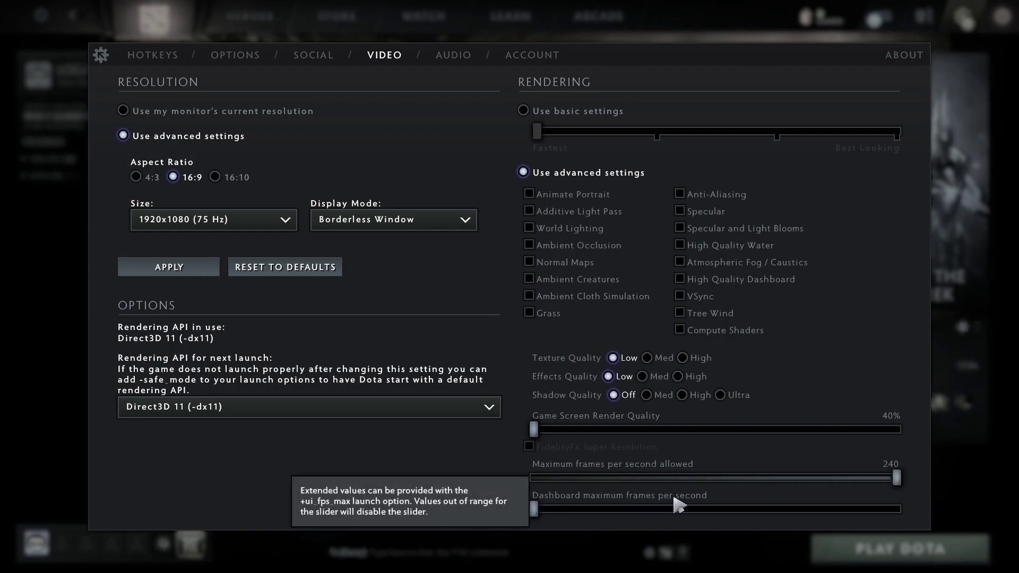
drag(540, 510, 915, 515)
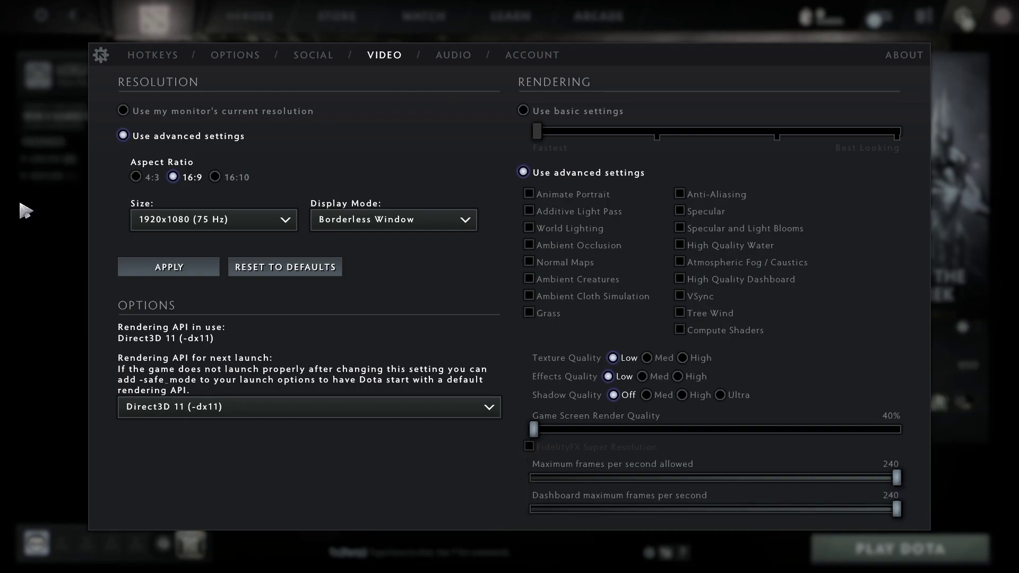
click(46, 227)
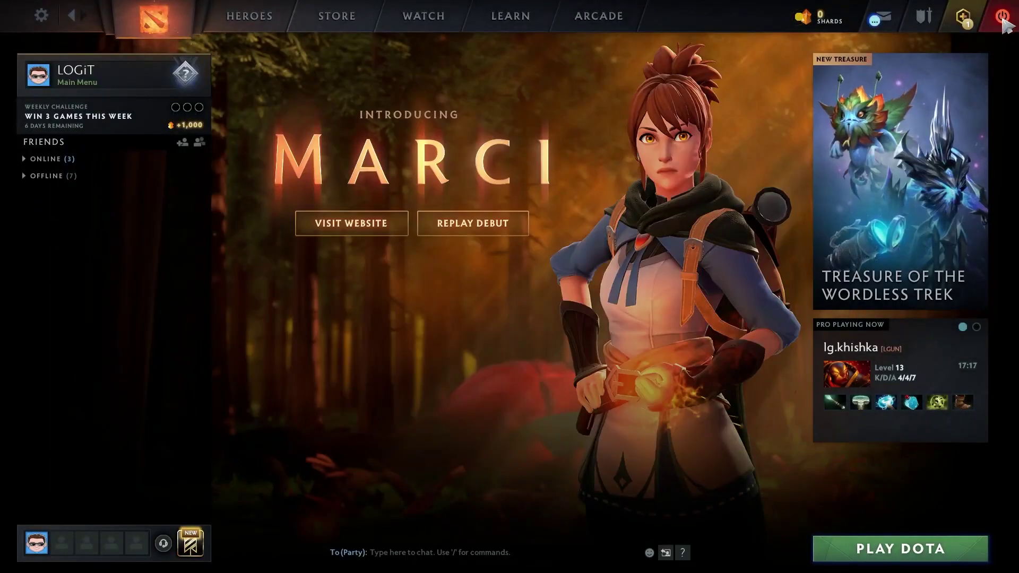
Step: Quit Dota 2 and open the Game Mode page of the Gaming section in Windows Settings
click(999, 19)
click(455, 308)
click(394, 565)
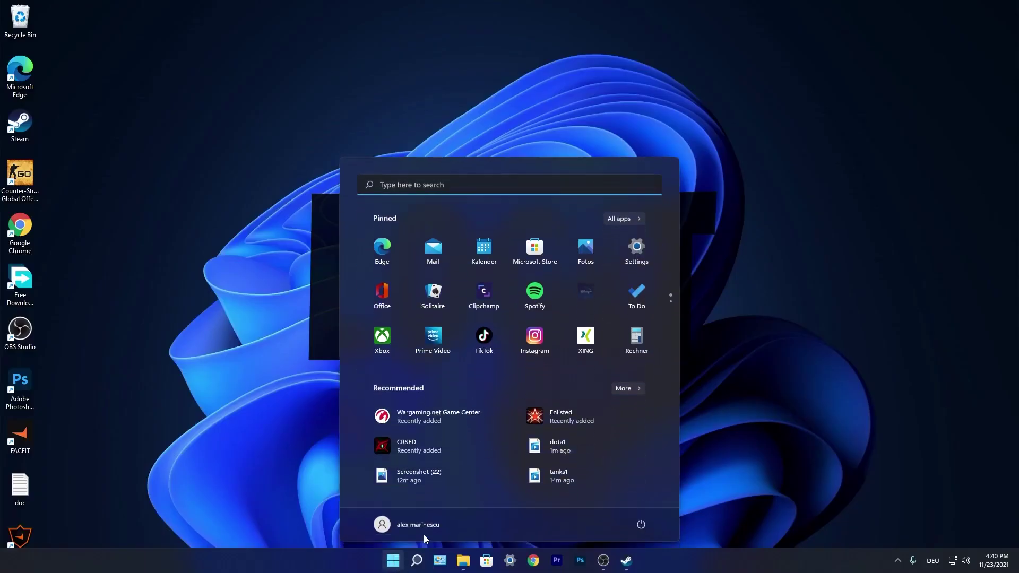
click(637, 252)
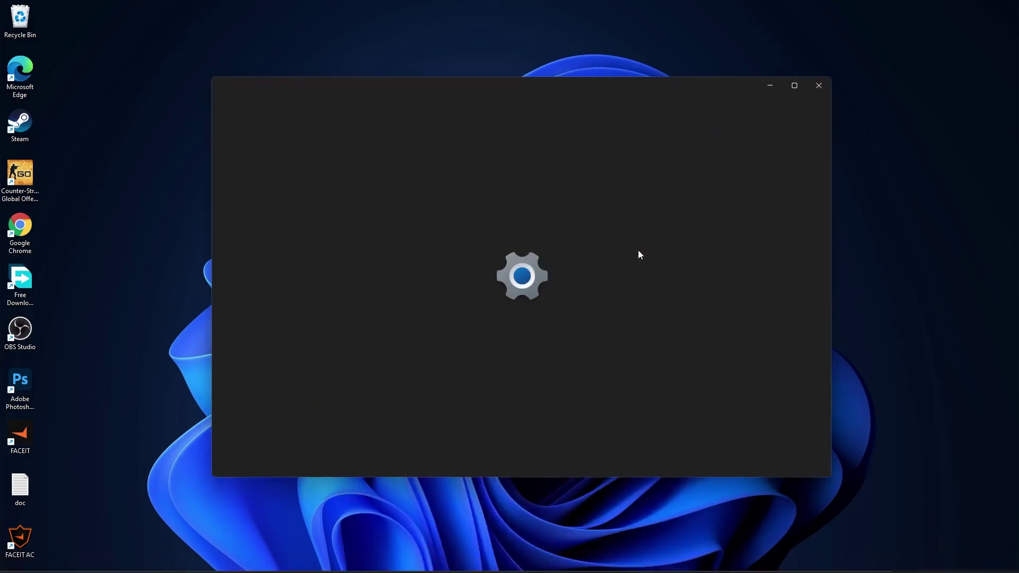
click(264, 341)
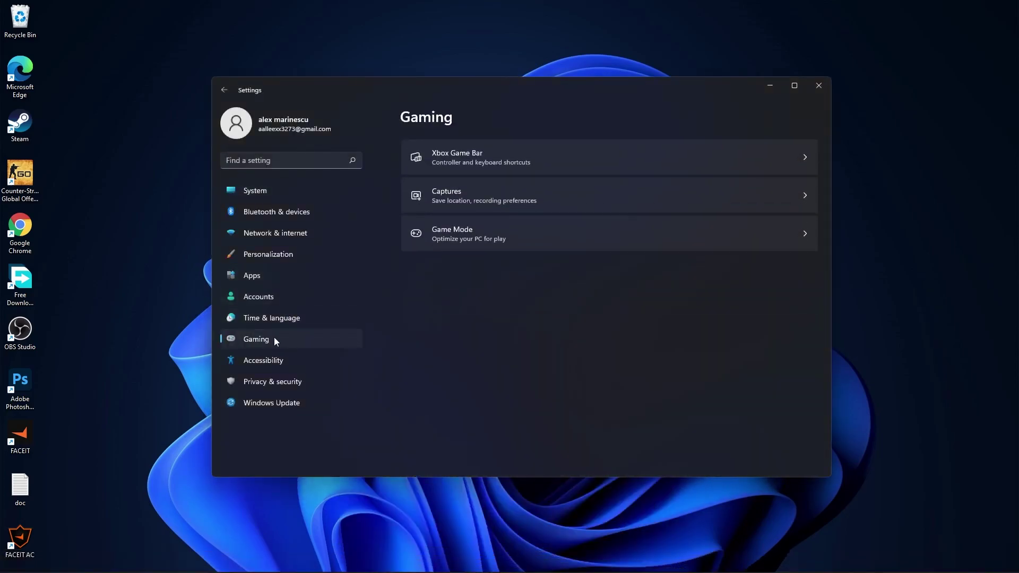
click(450, 234)
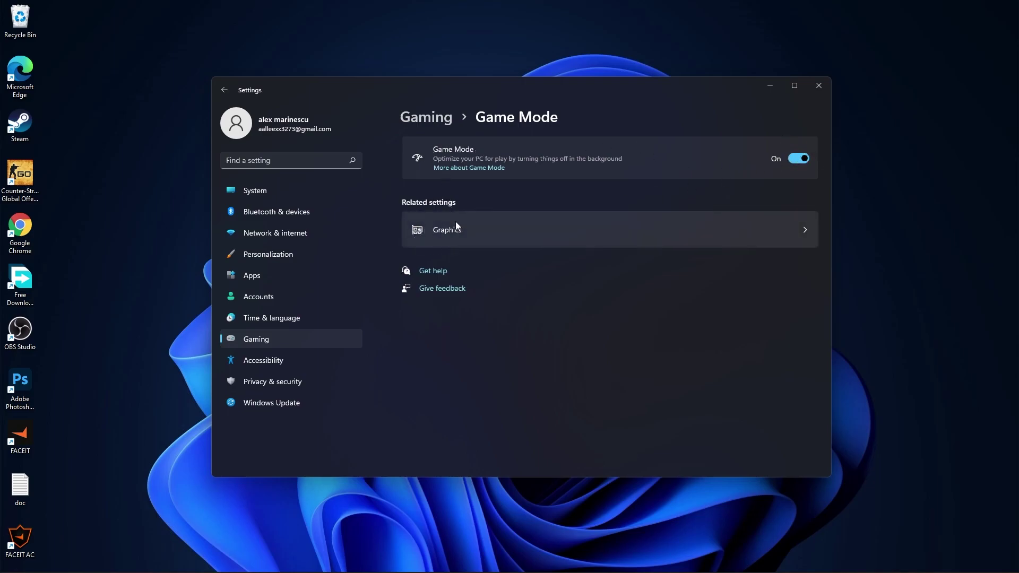
Step: Check the Hardware-accelerated GPU scheduling option in the default graphics settings, and return to the Graphics page
click(445, 235)
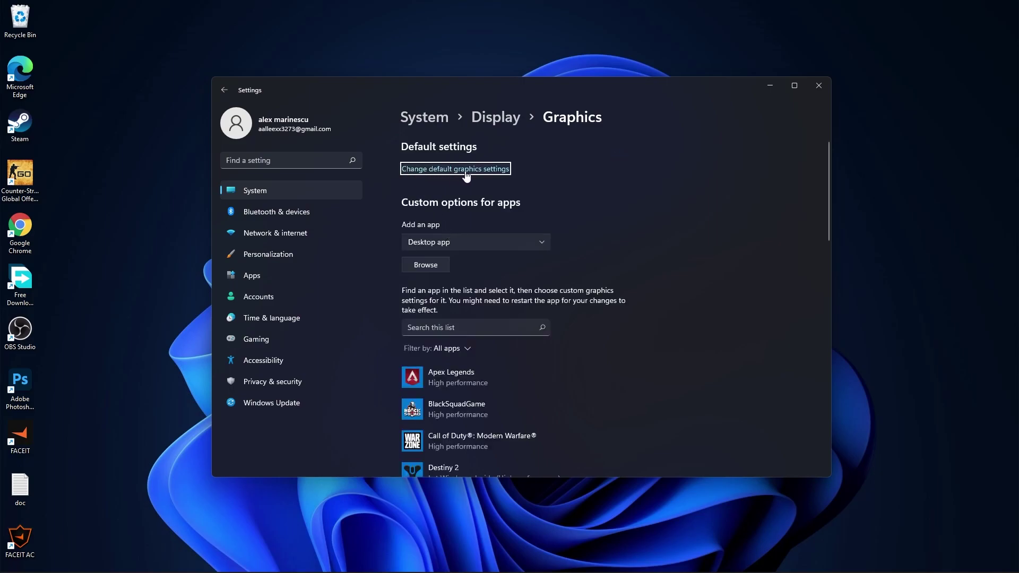
click(445, 169)
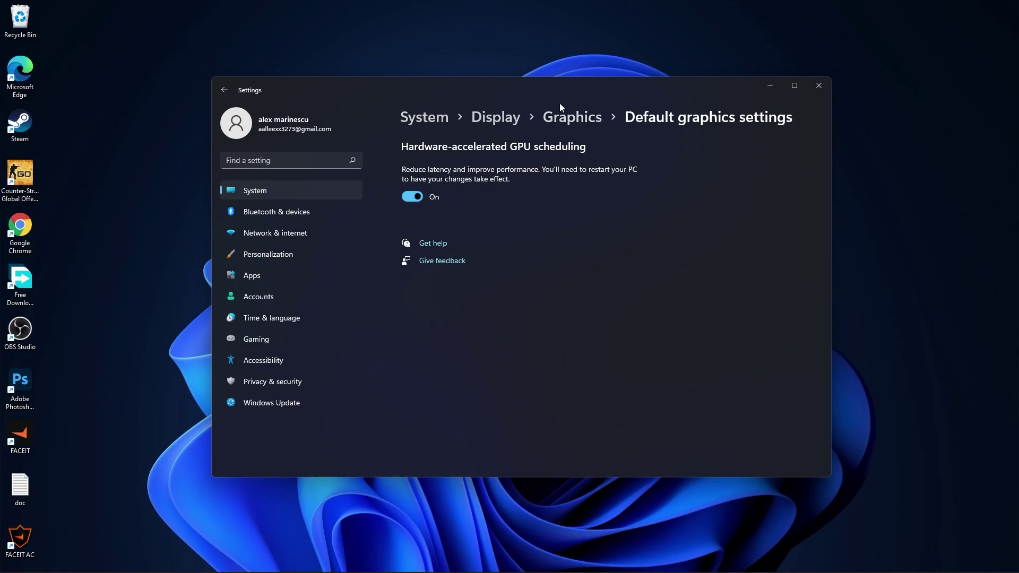
click(567, 114)
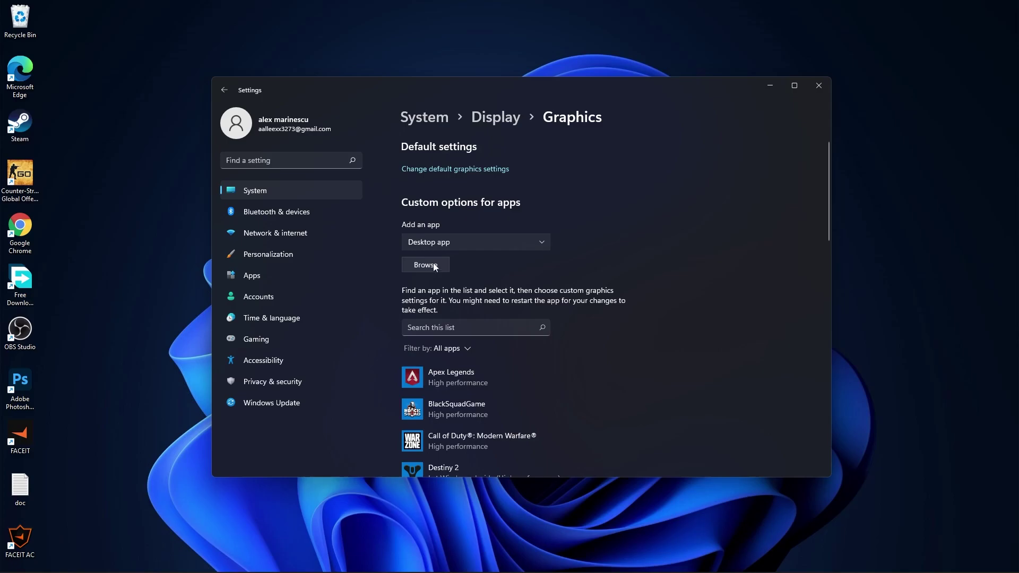
Step: Browse for a desktop app to add and select dota2 in D:\SteamLibrary\steamapps\common\dota 2 beta\game\bin\win64
click(428, 264)
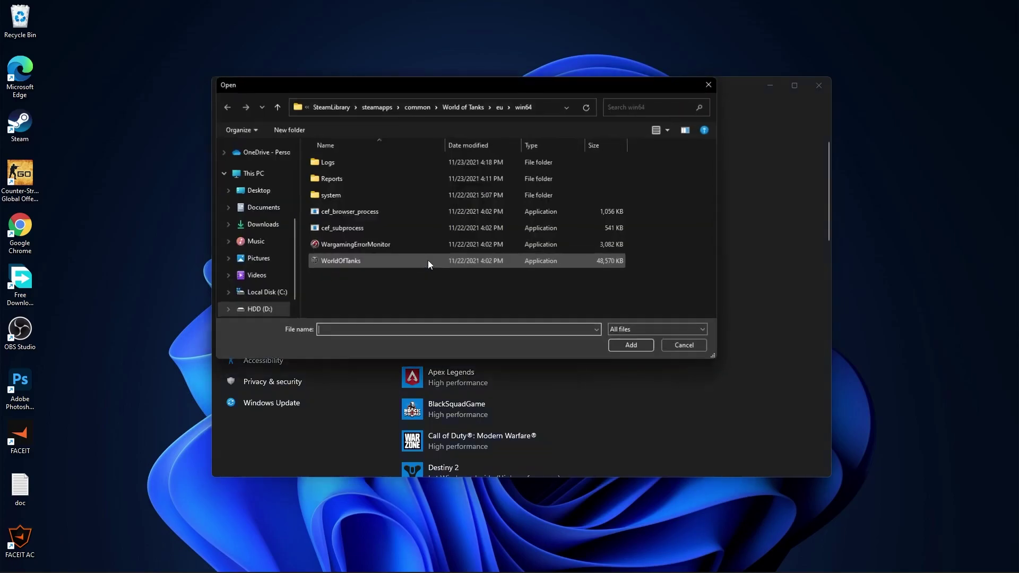
click(269, 310)
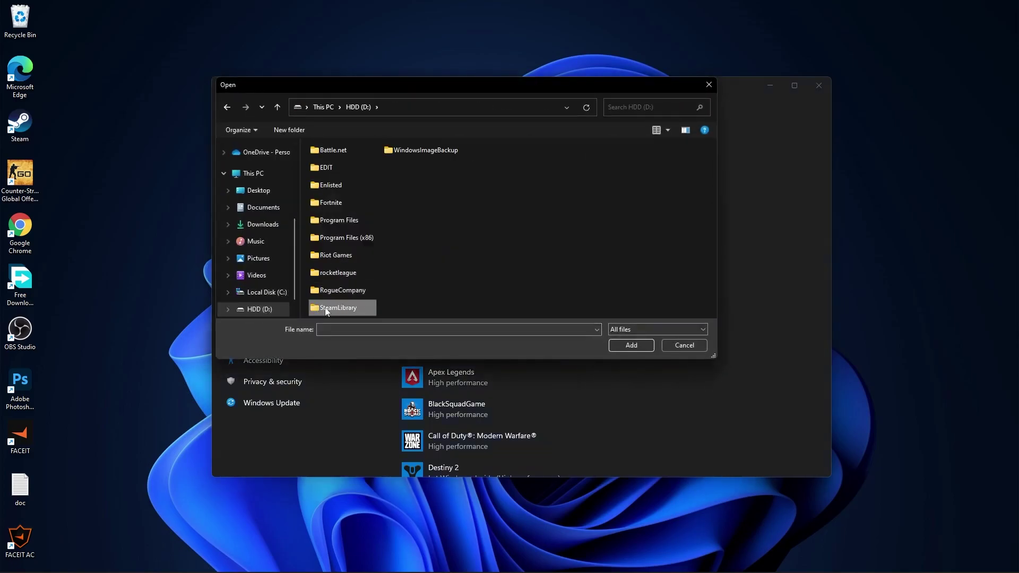
double_click(339, 308)
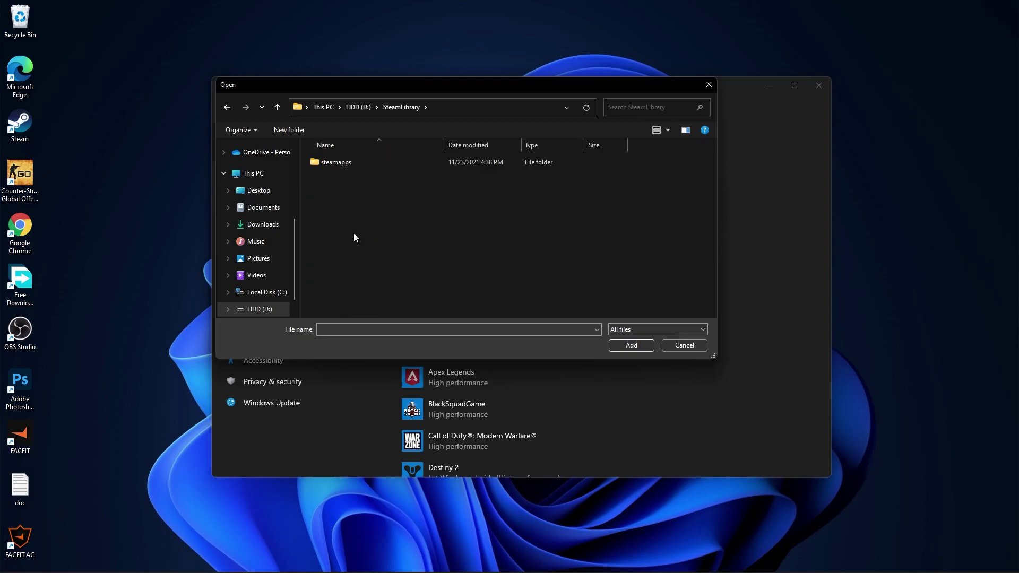
double_click(330, 163)
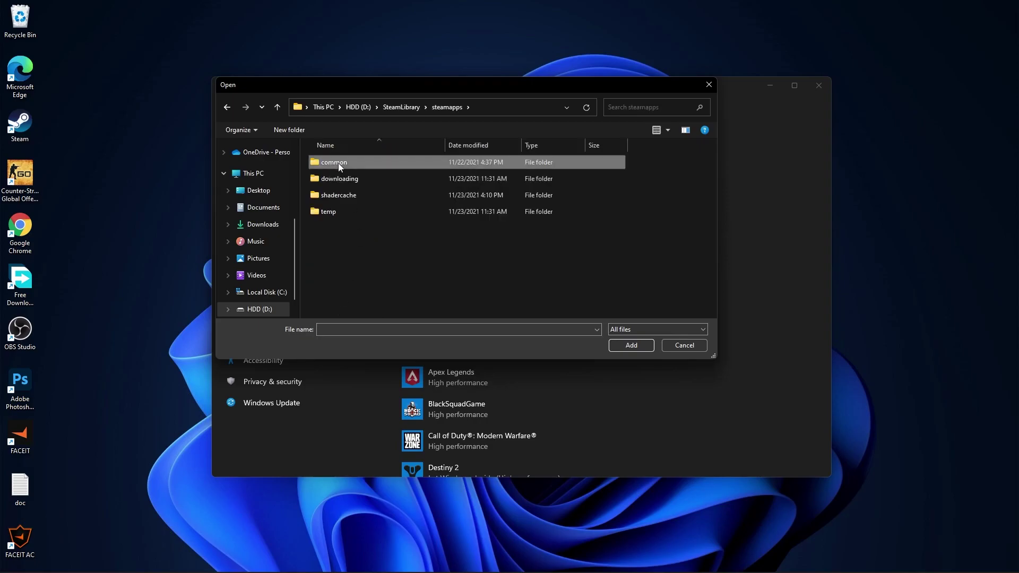
double_click(337, 162)
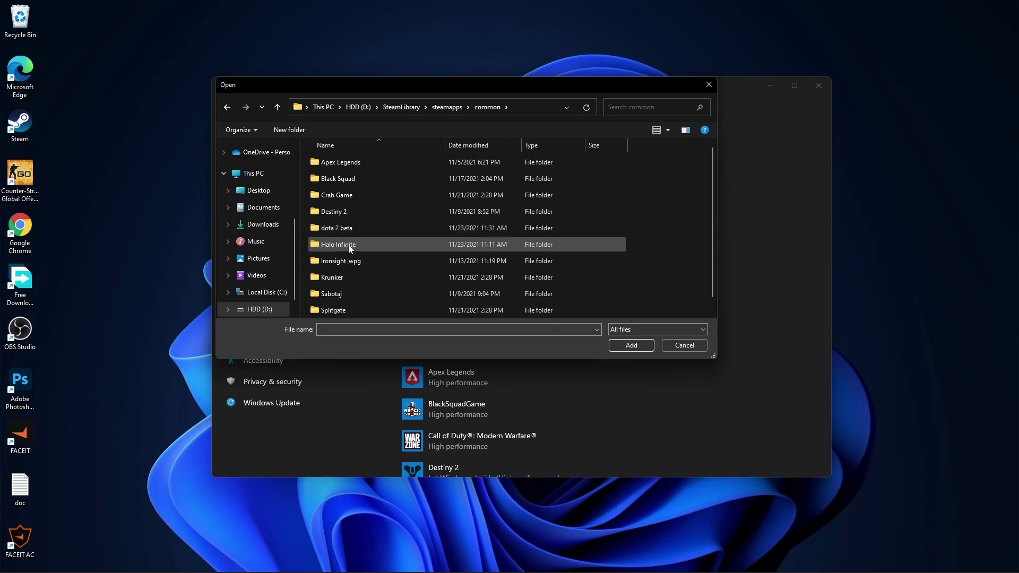
double_click(335, 229)
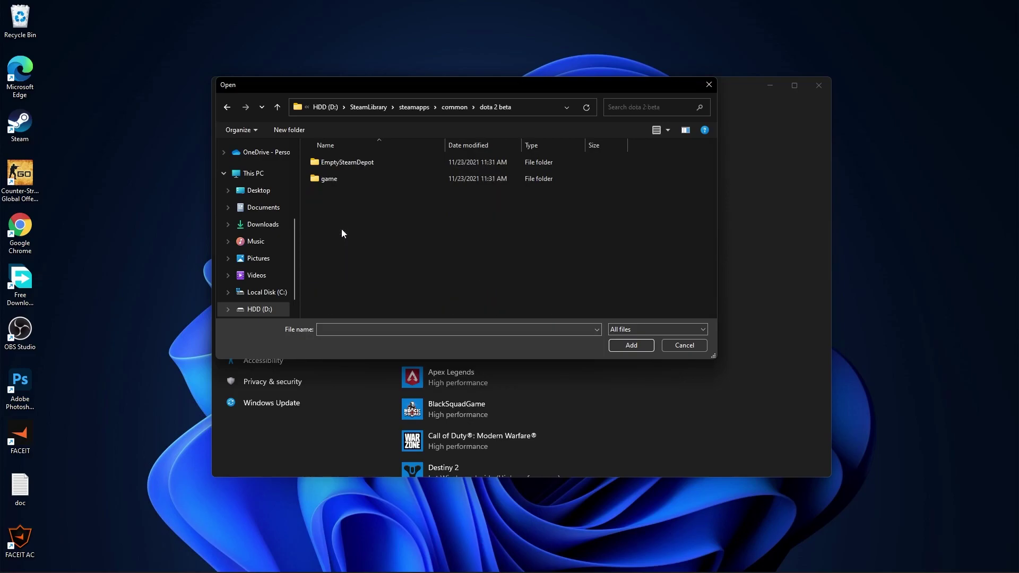
double_click(330, 180)
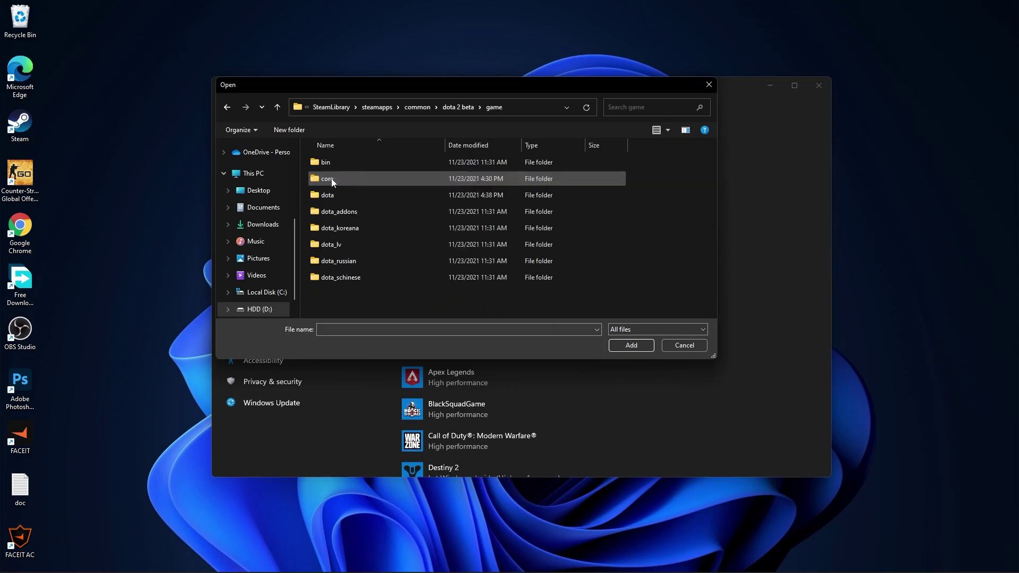
double_click(335, 164)
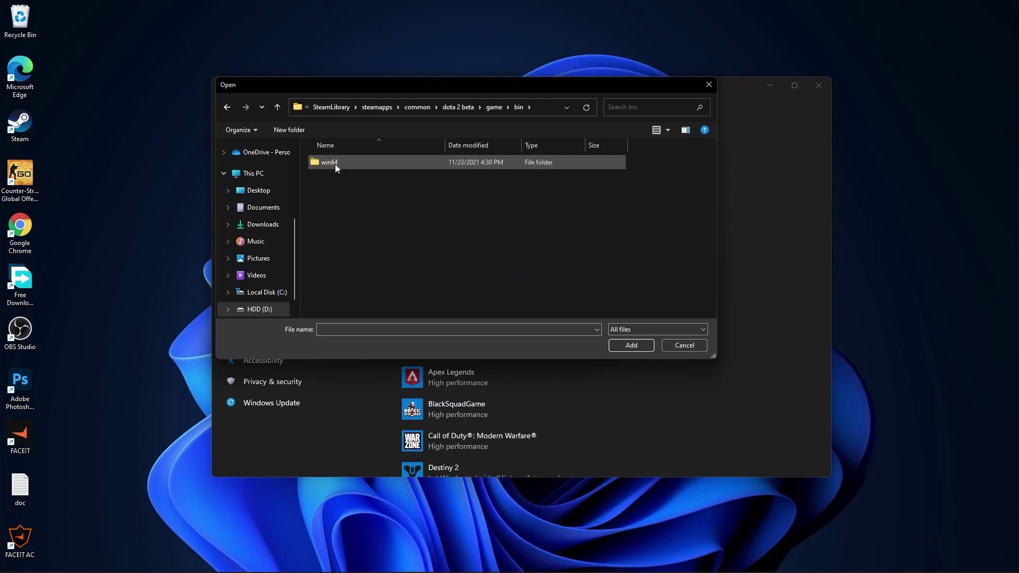
double_click(338, 161)
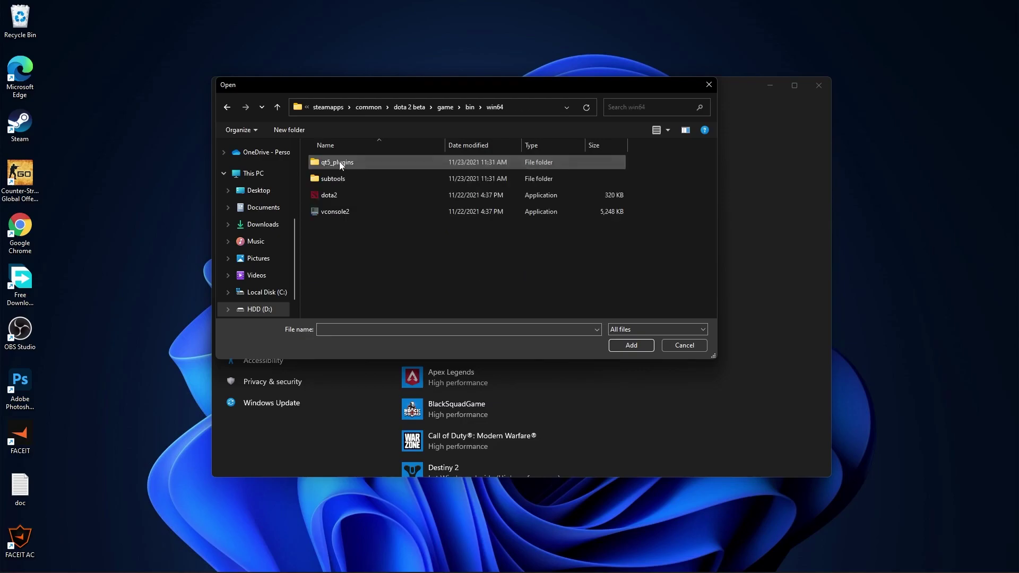
click(339, 192)
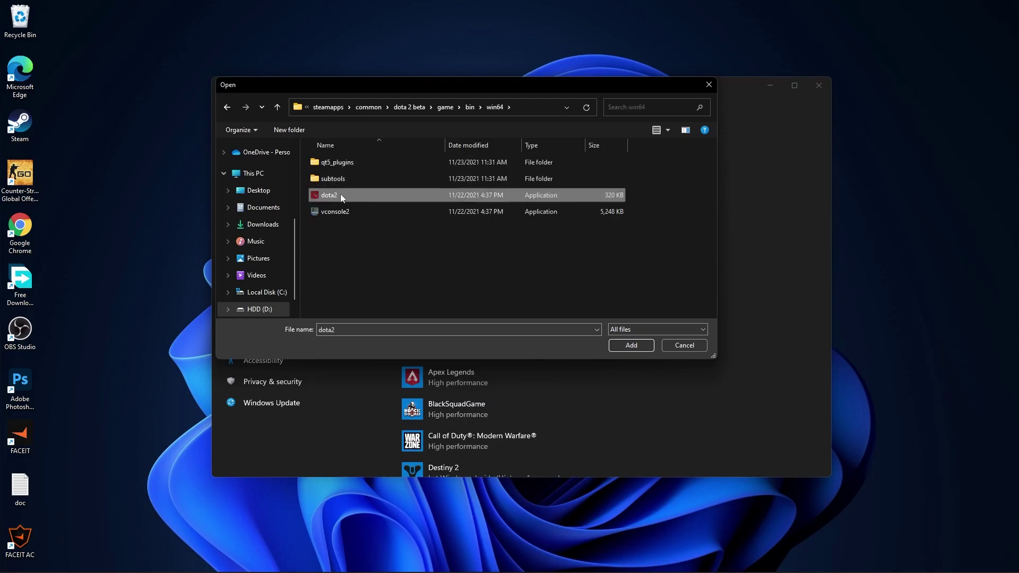
Step: In dota2's compatibility properties, disable fullscreen optimizations, override high DPI scaling with Application, and apply the changes
right_click(340, 196)
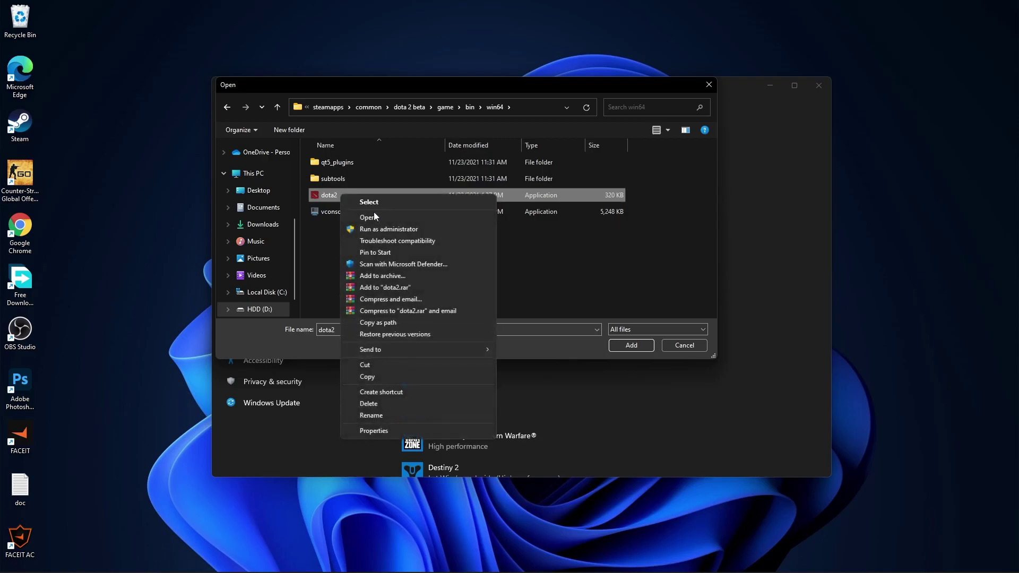
click(382, 430)
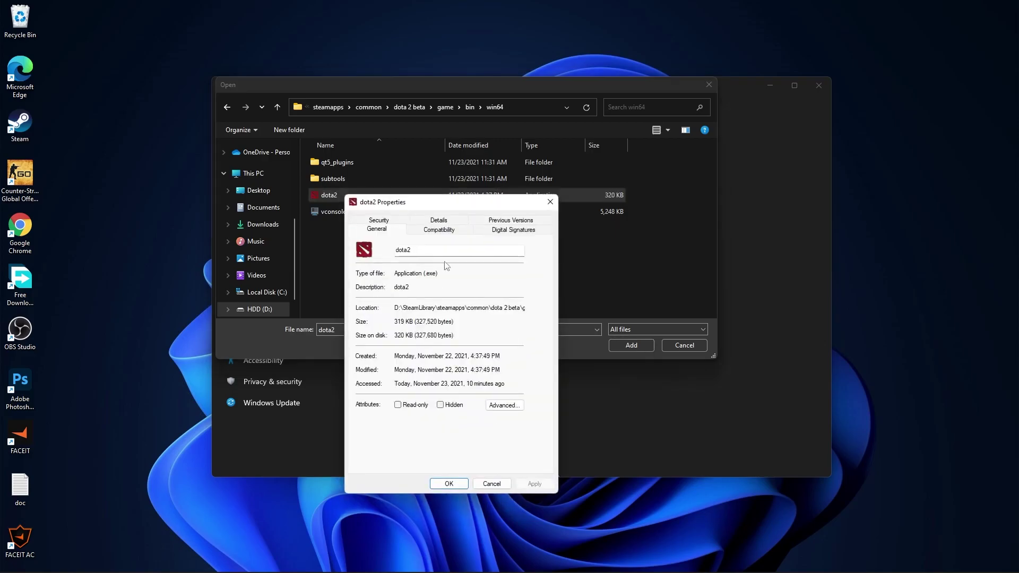
click(440, 229)
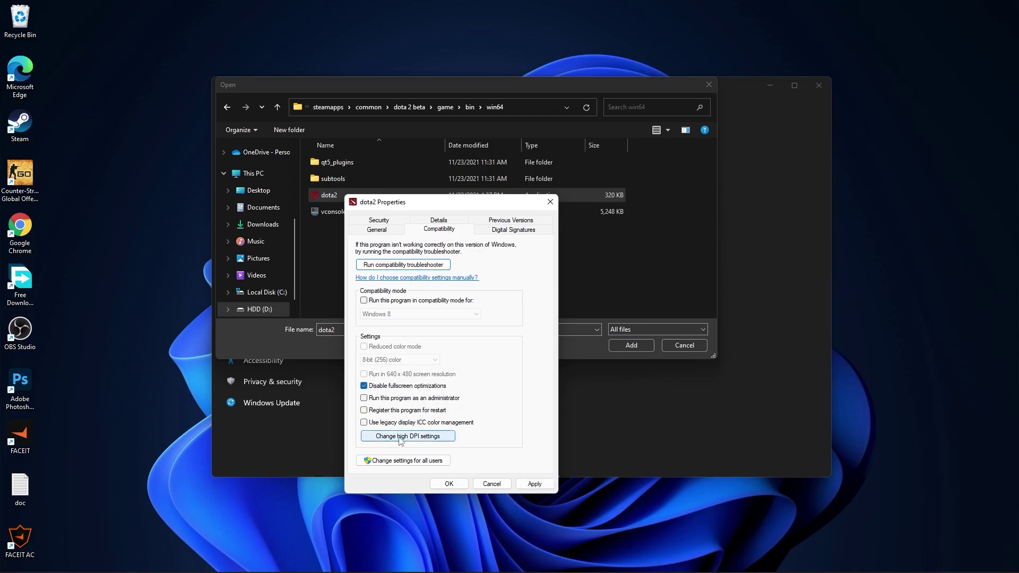
click(420, 438)
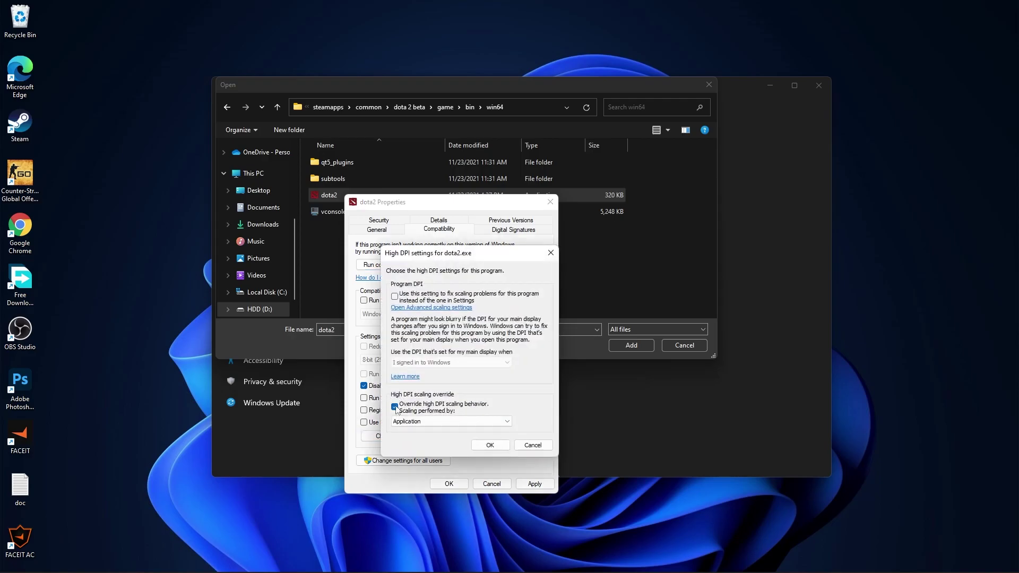
click(490, 445)
click(534, 483)
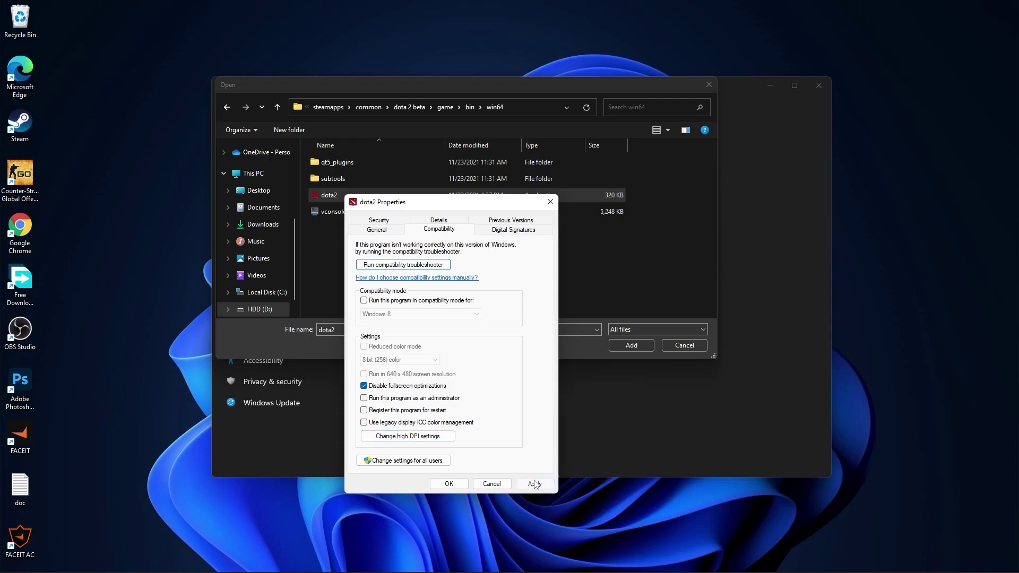
click(449, 483)
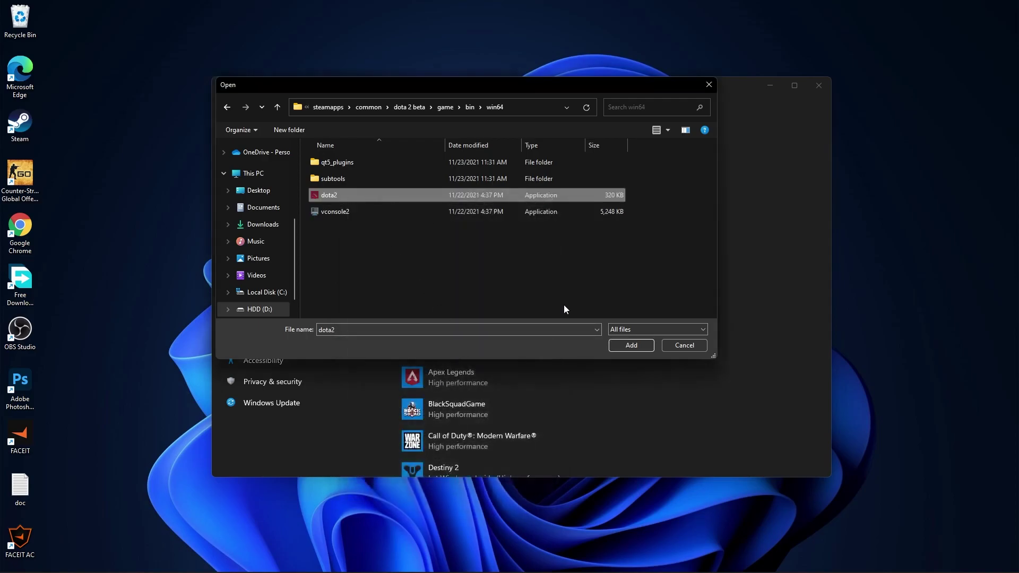
Step: Add dota2 to the custom graphics app list and save its graphics preference as High performance
click(632, 345)
scroll(665, 334, down, 15)
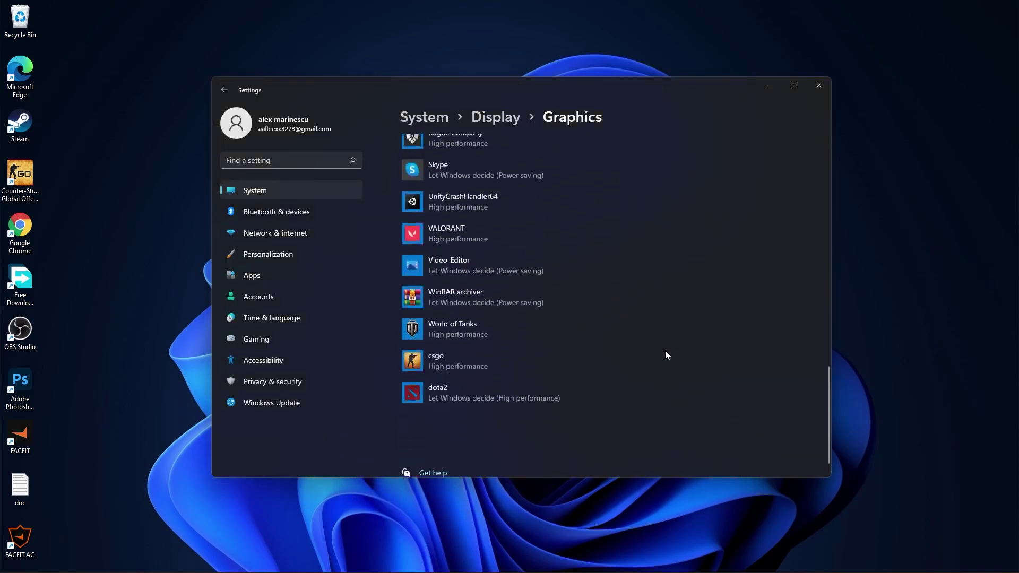
click(473, 373)
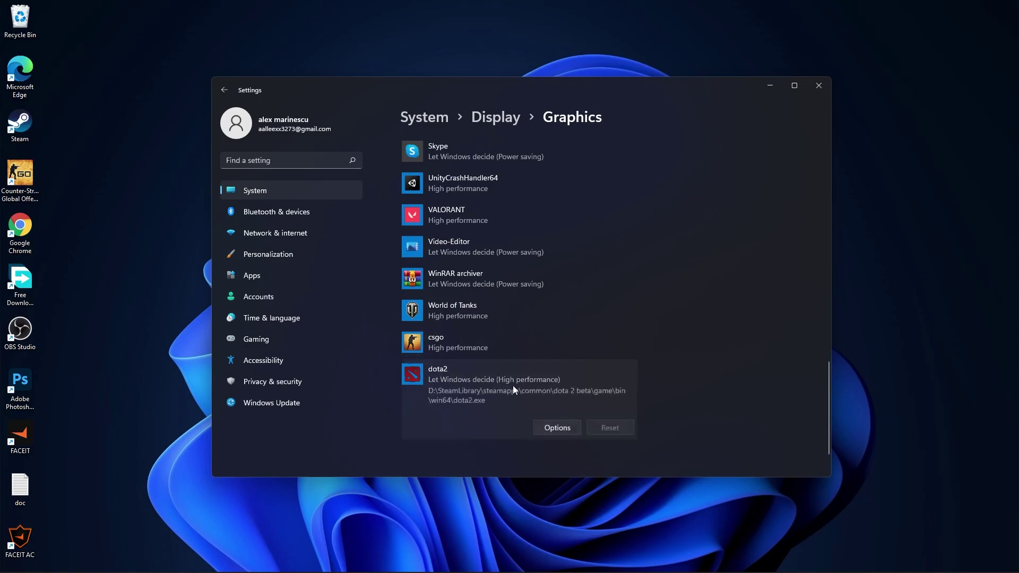
click(555, 428)
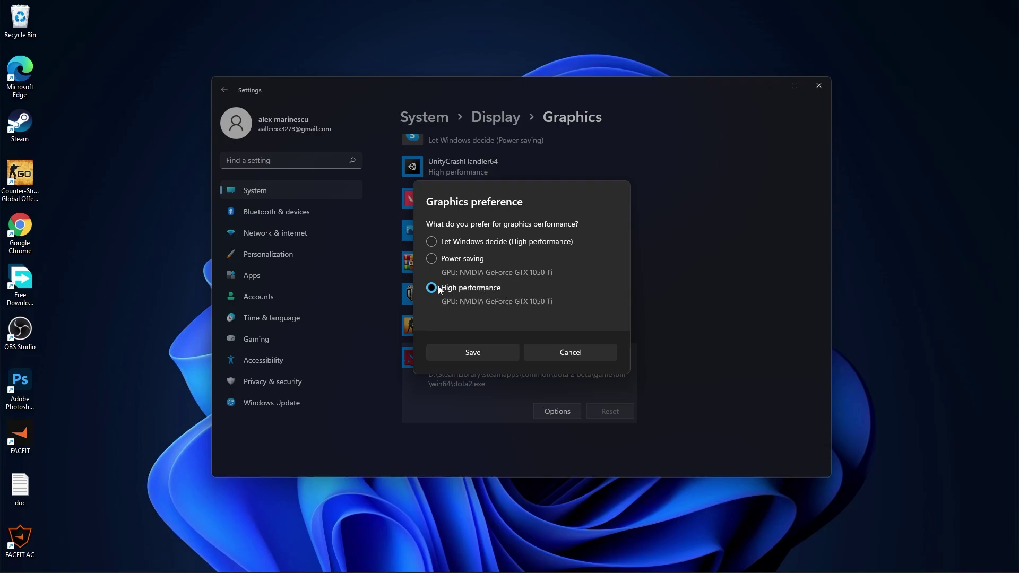
click(473, 353)
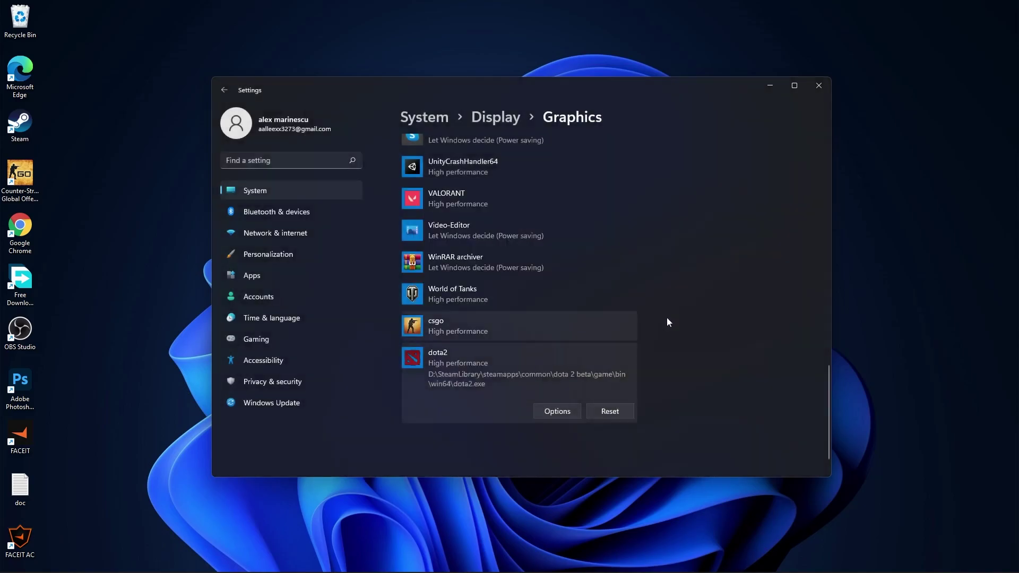
Step: Close and reopen Settings, and check the update status on the Windows Update page
click(818, 87)
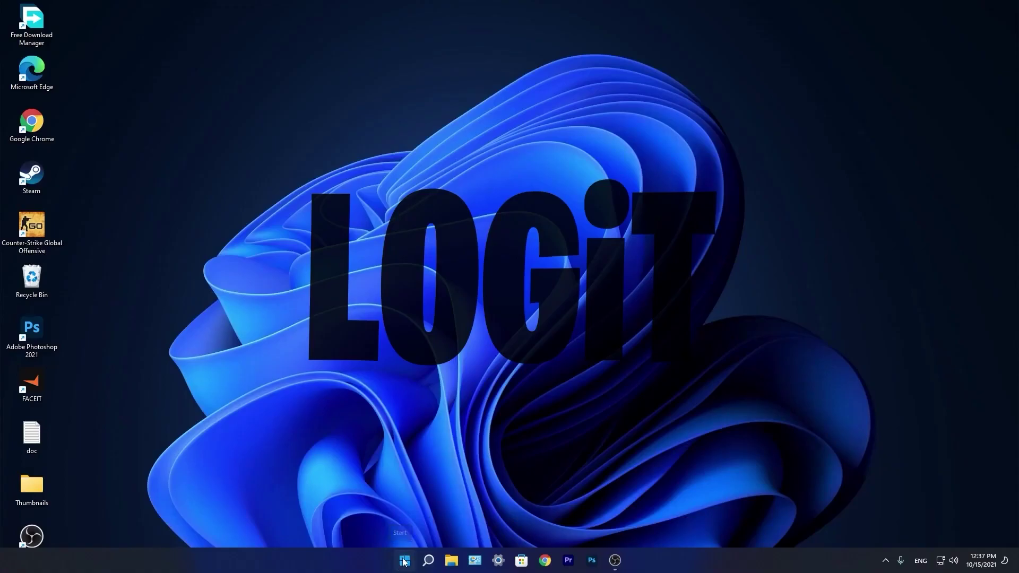
click(403, 562)
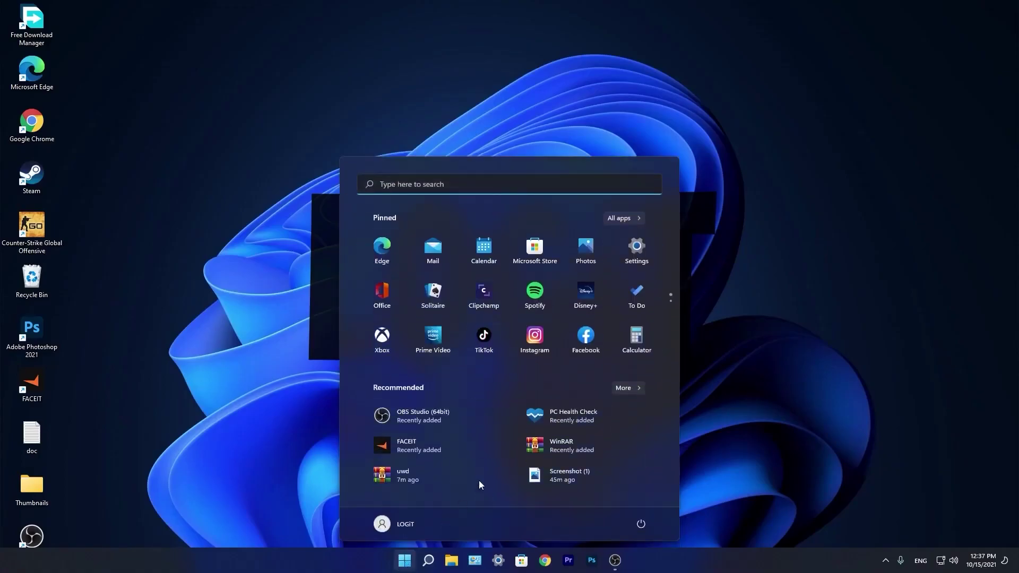
click(637, 255)
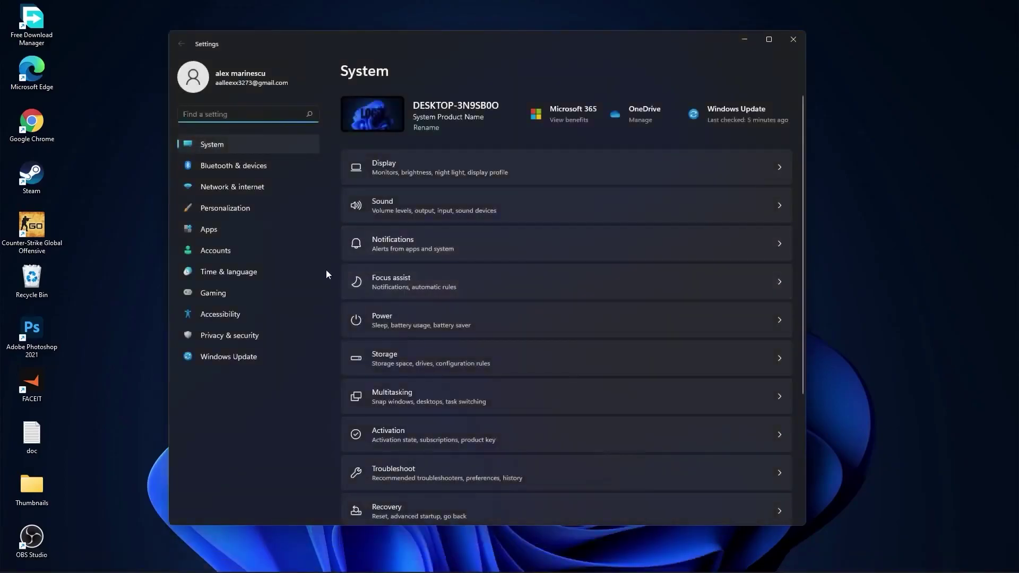
click(188, 359)
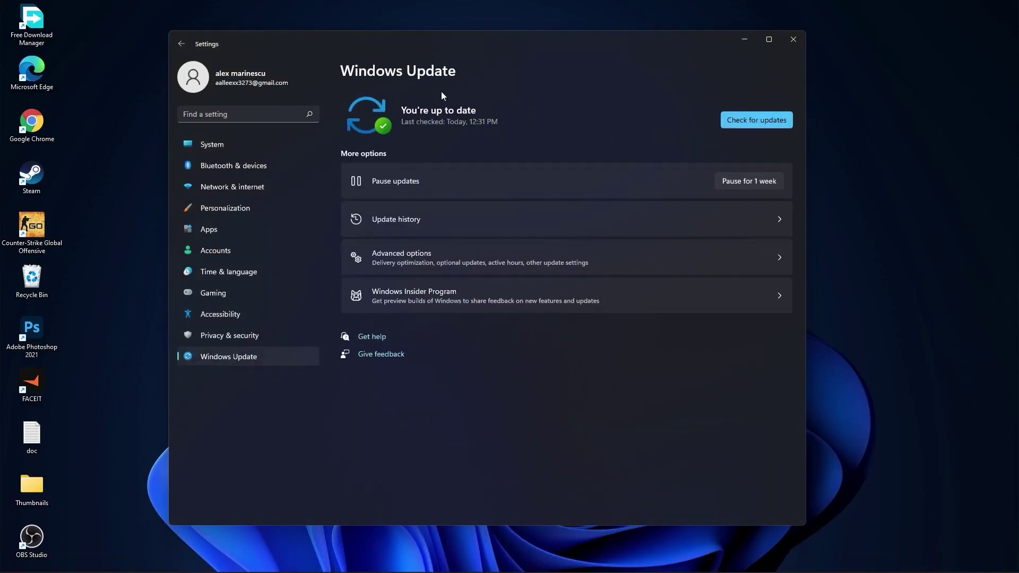
Step: Set the display's refresh rate to 74.97 Hz in the advanced display settings, and return to the System page
click(242, 144)
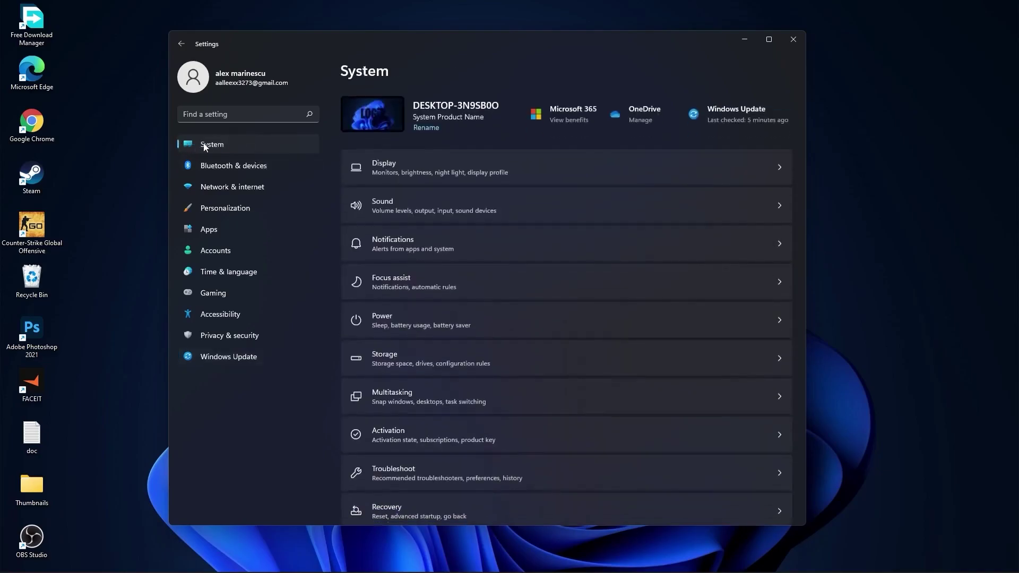
click(399, 164)
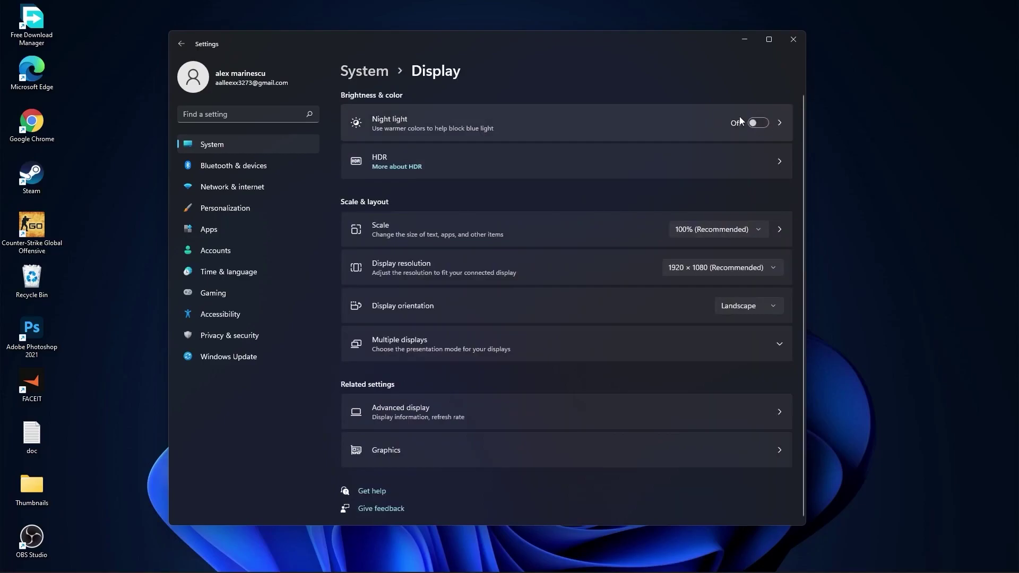
click(403, 413)
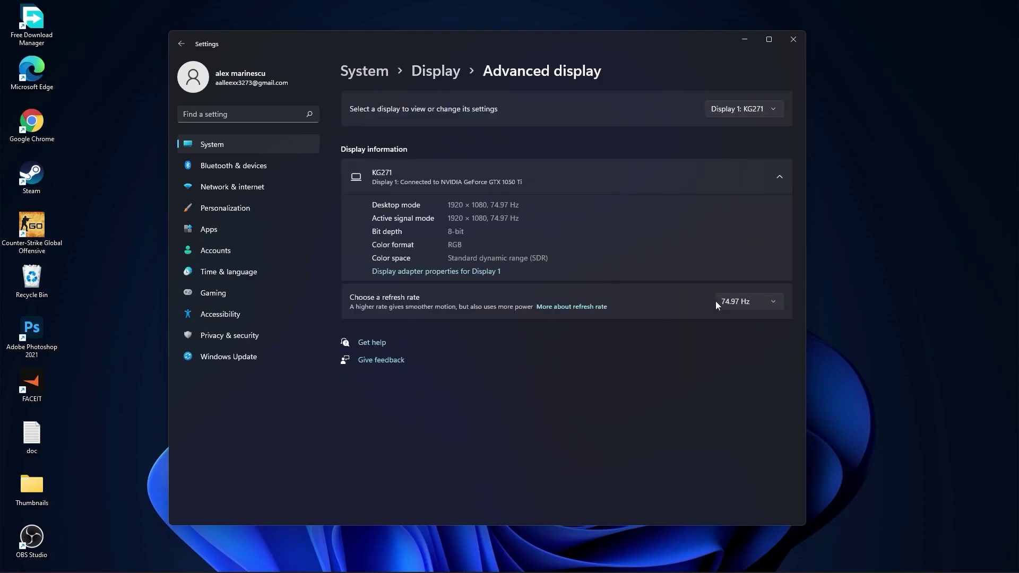
click(737, 301)
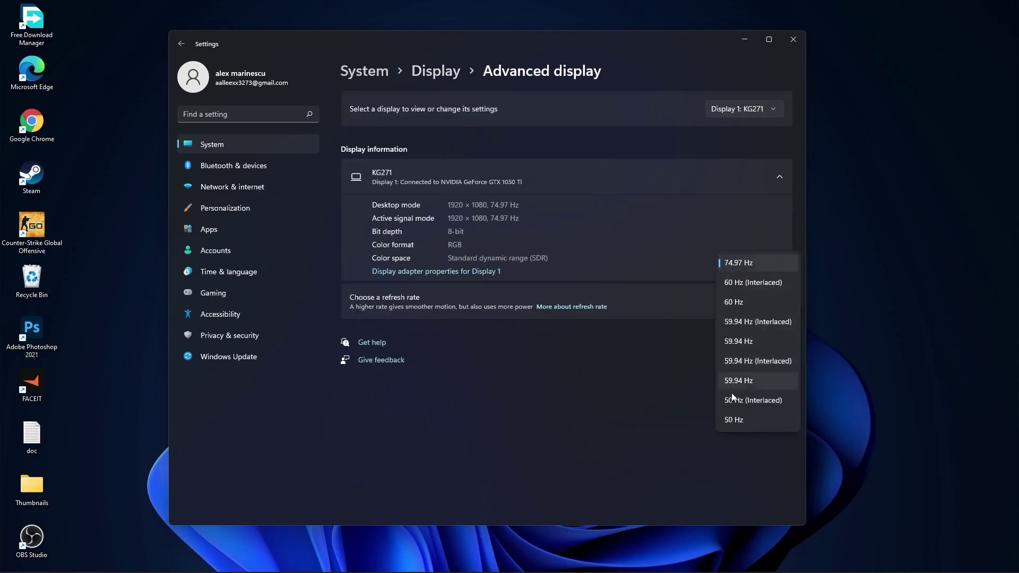
click(748, 263)
click(383, 76)
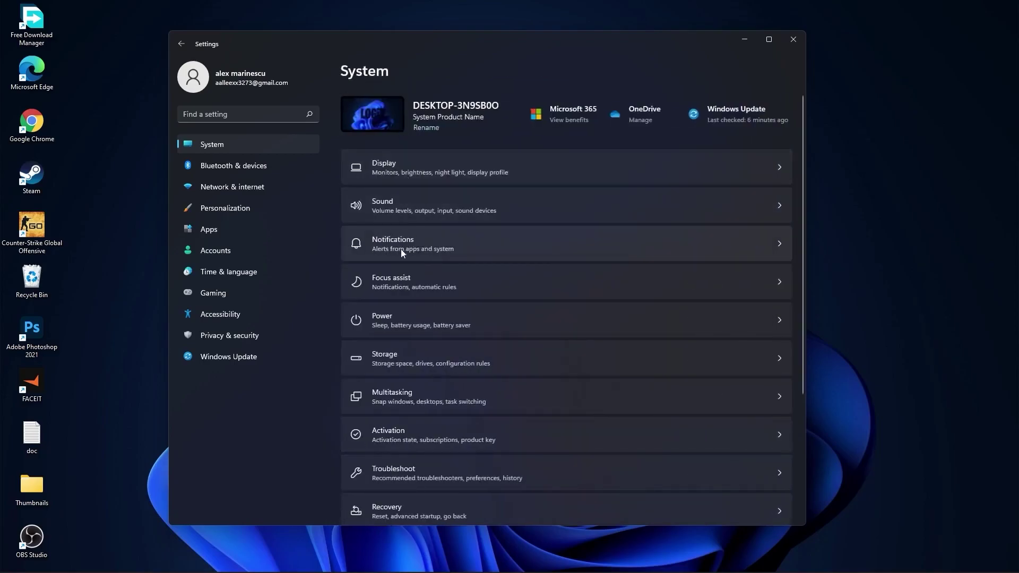
Step: Check the system's Notifications switch, set Focus assist to Off, and return to the System page
click(397, 244)
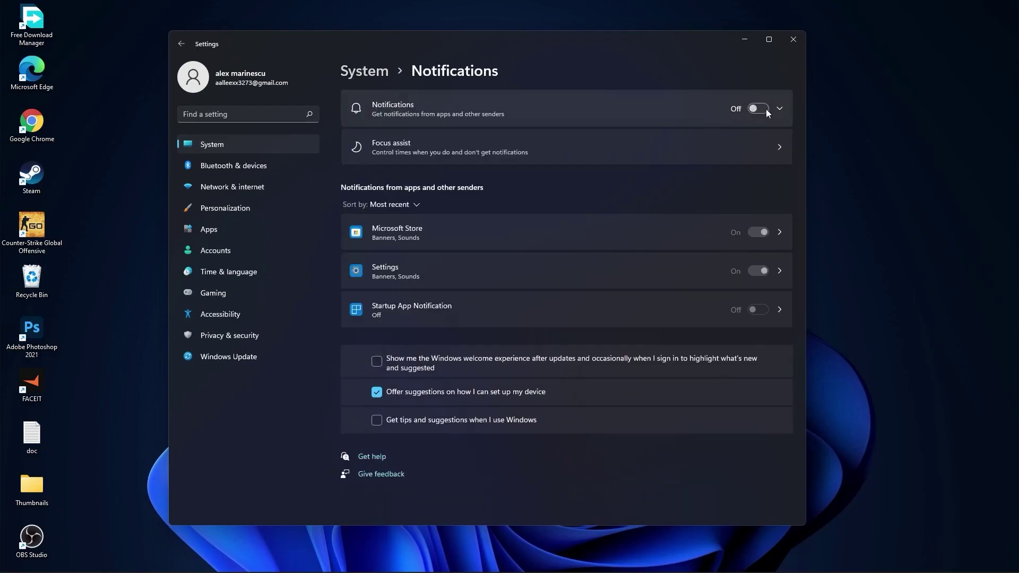
click(363, 76)
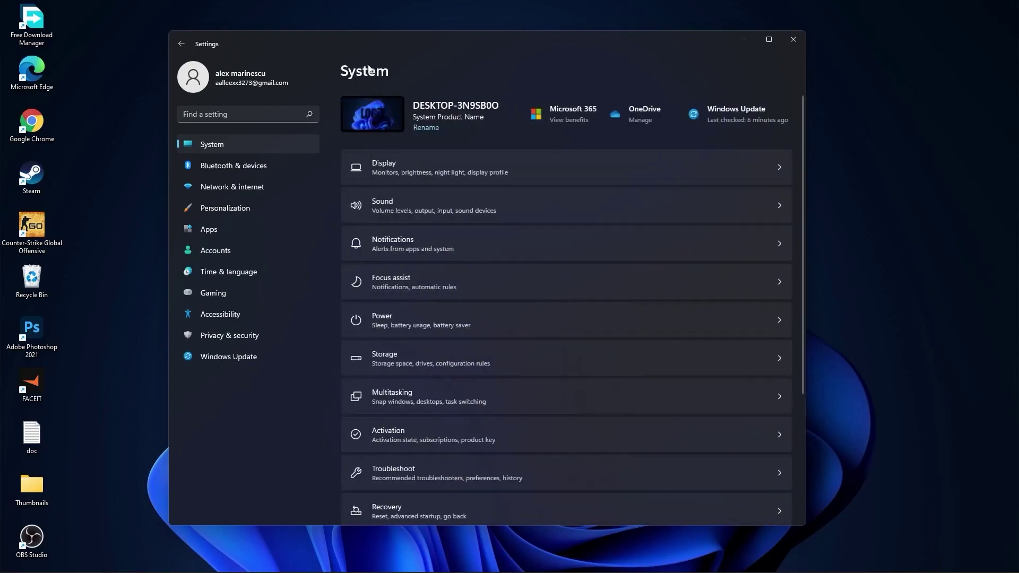
click(391, 276)
click(377, 148)
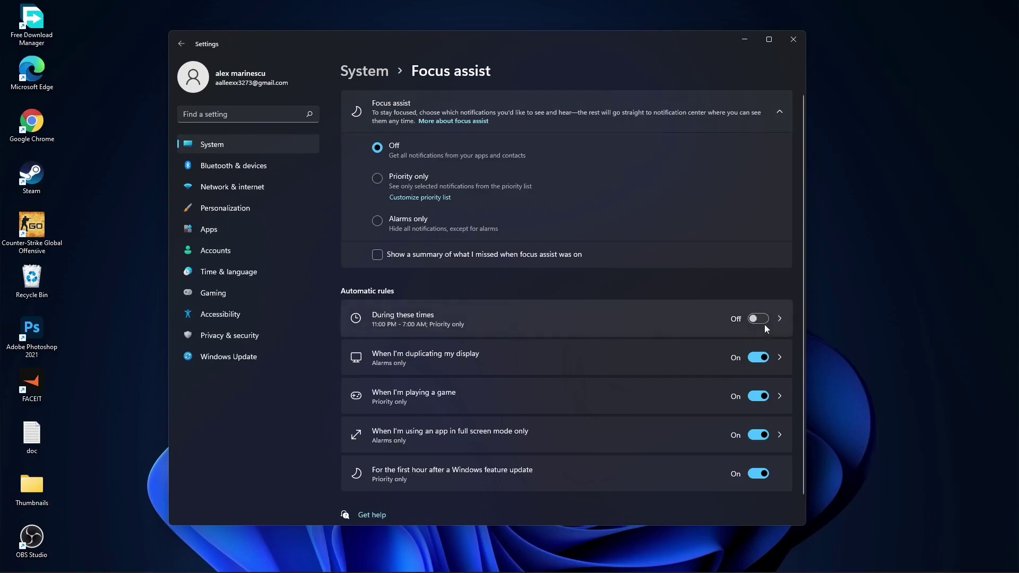
click(372, 71)
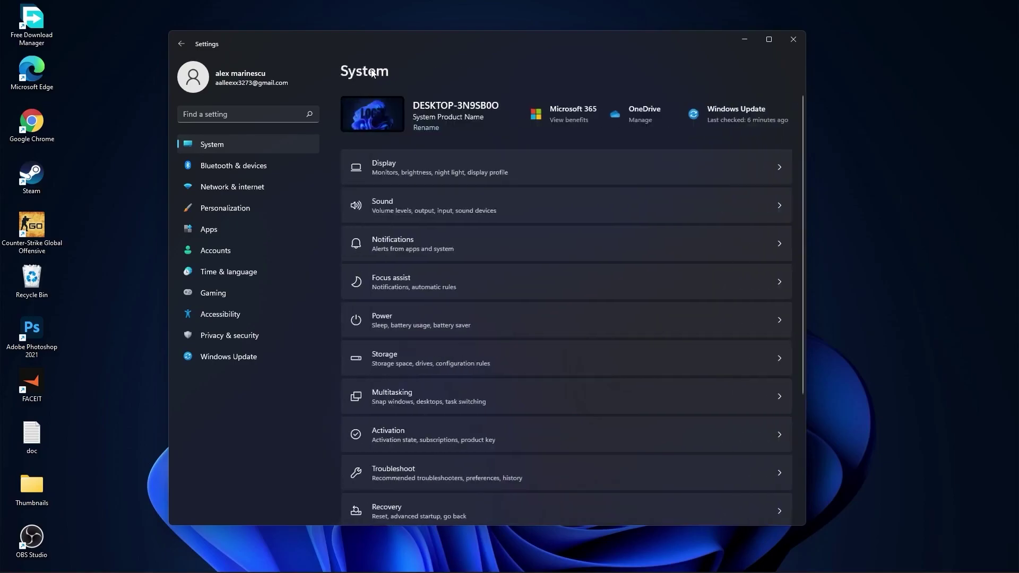
Step: Set the power mode to Best performance and return to the System page
click(393, 323)
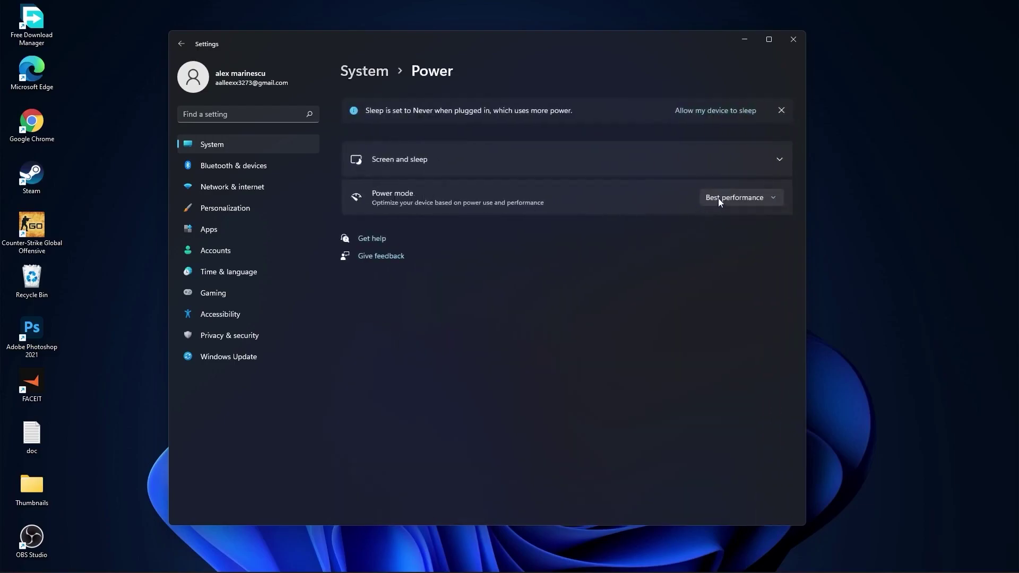
click(721, 197)
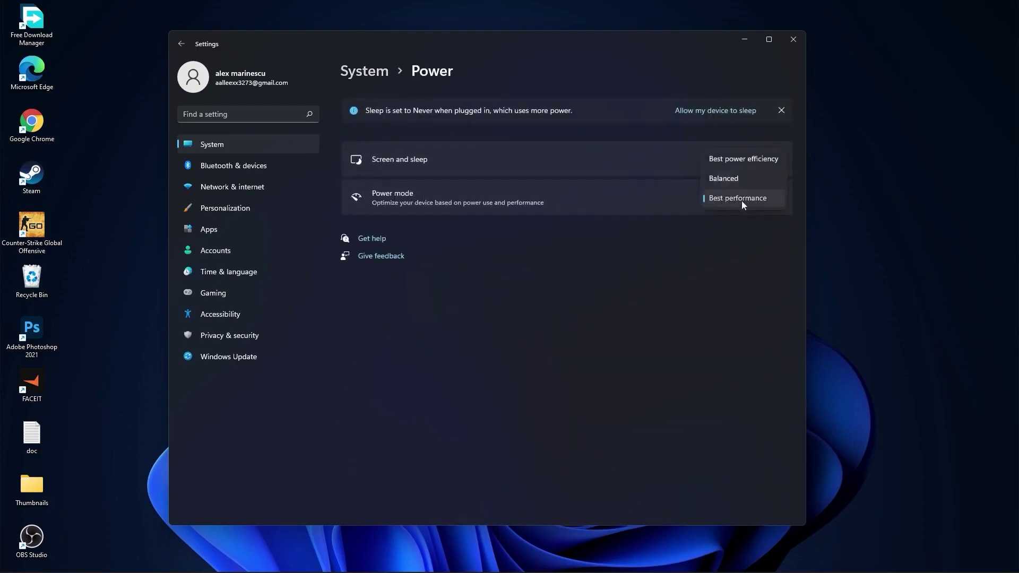
click(742, 201)
click(364, 74)
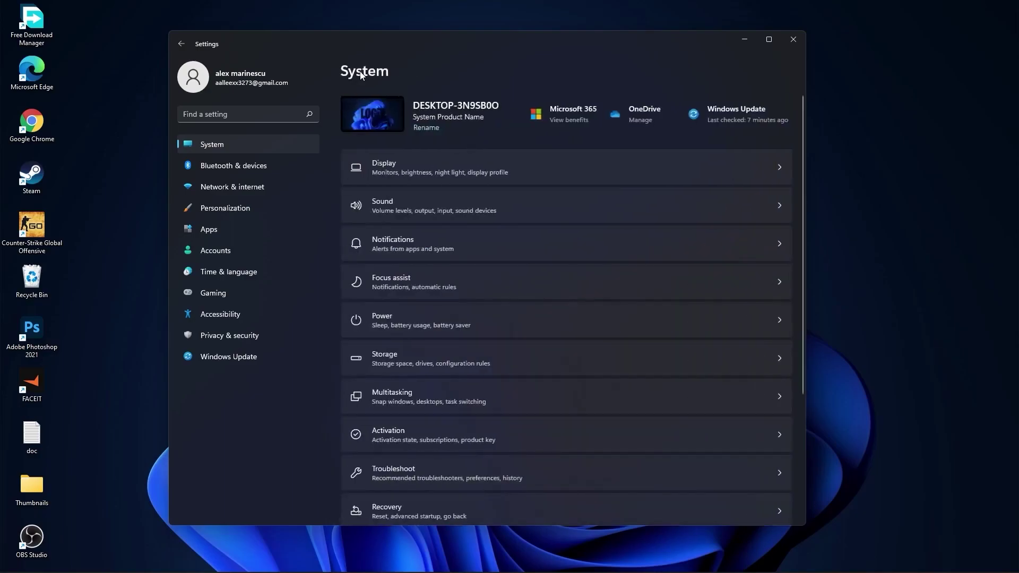
Step: Clean up the Downloads and Previous Windows installation(s) files from the storage cleanup recommendations, and return to the System page
click(383, 358)
scroll(393, 357, down, 3)
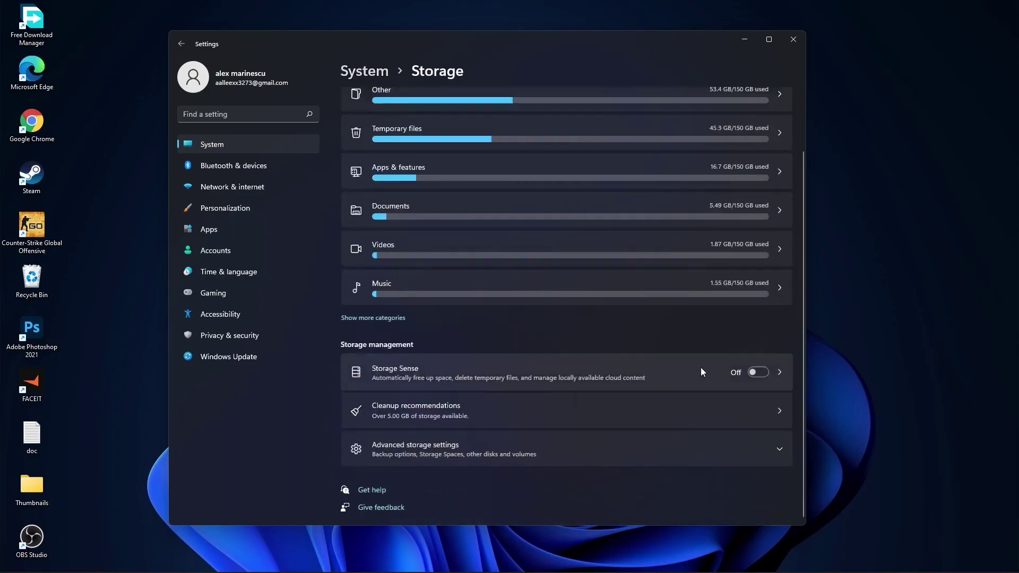
click(416, 407)
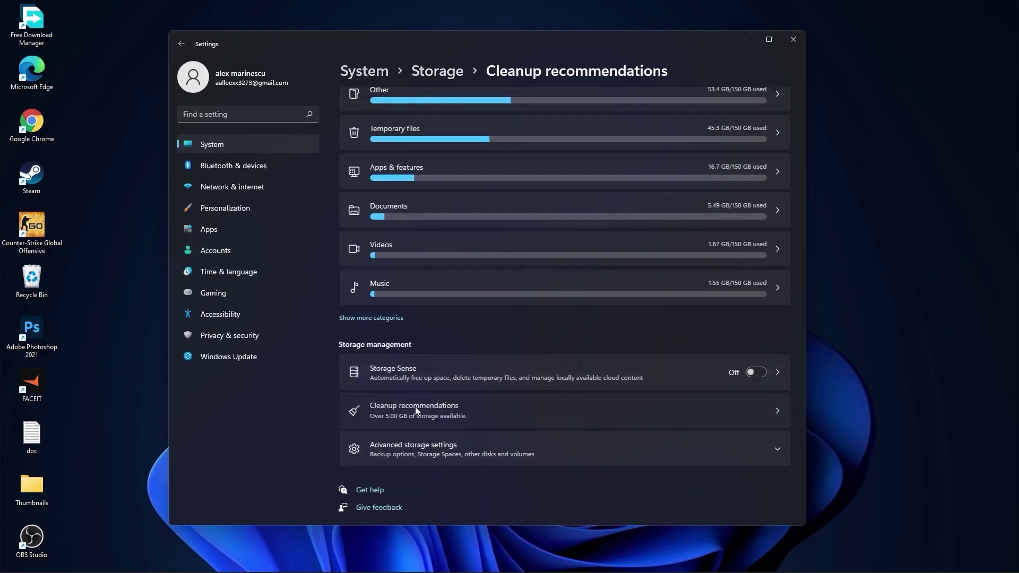
click(379, 153)
click(379, 198)
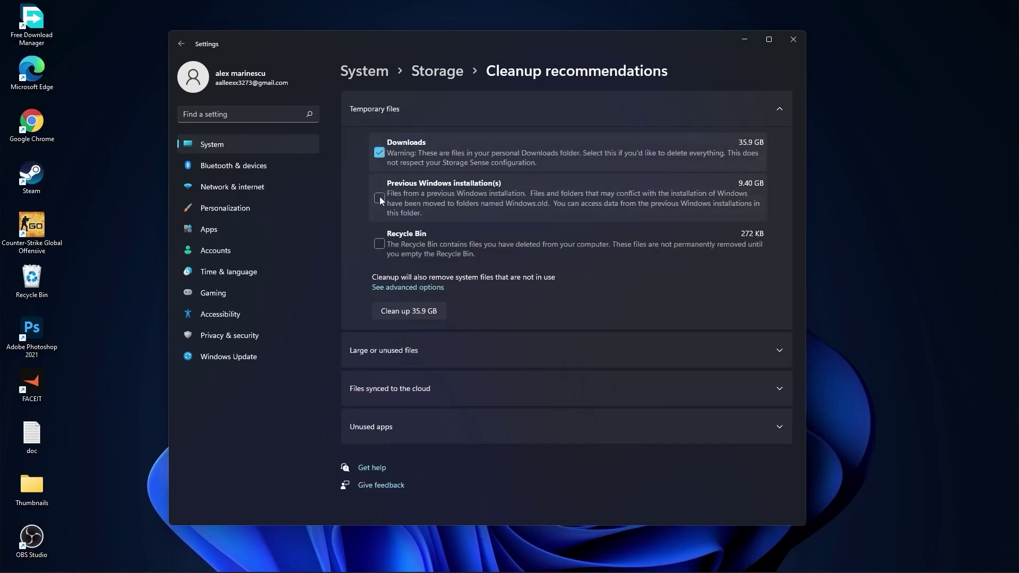
click(409, 313)
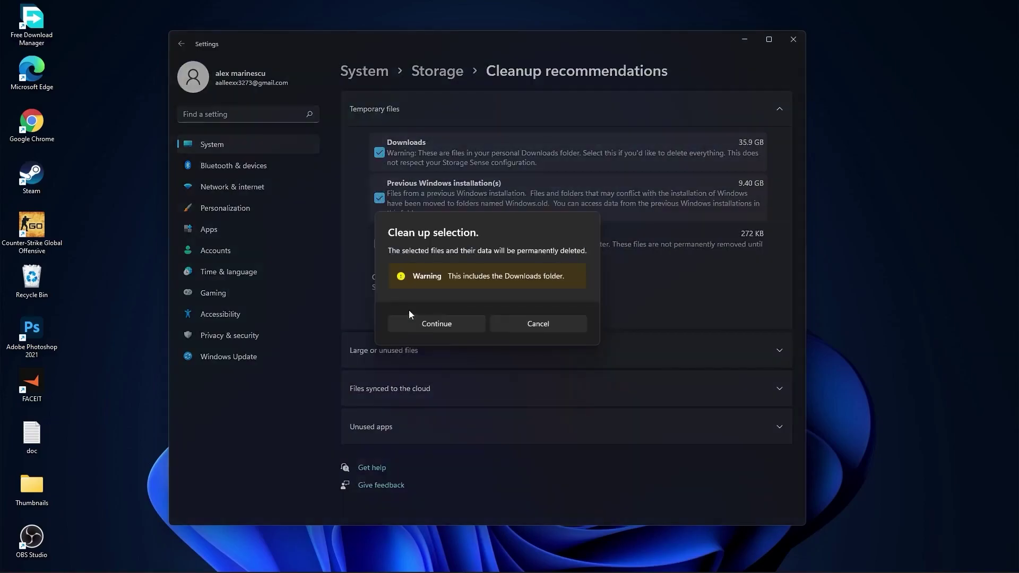
click(436, 324)
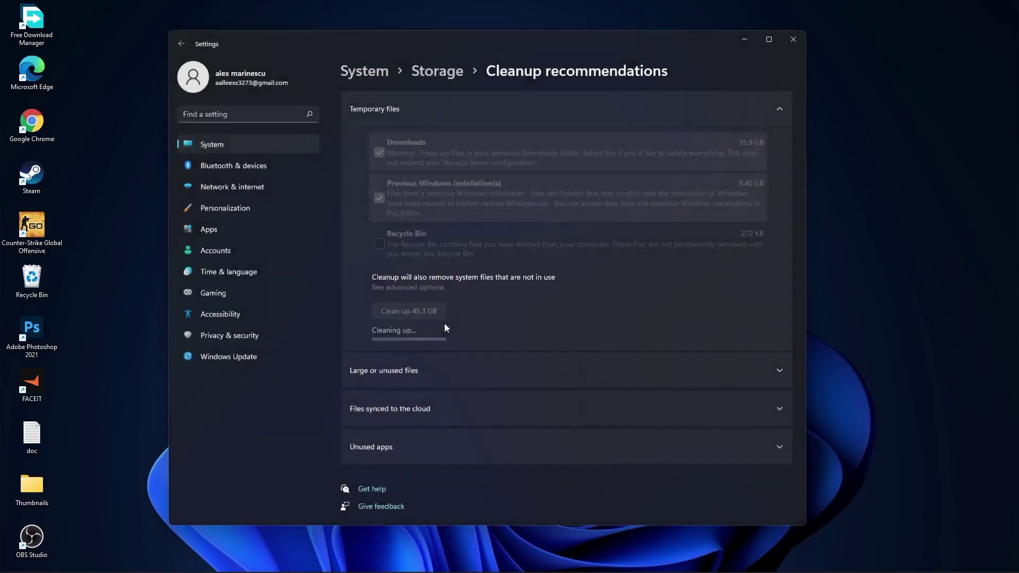
click(365, 68)
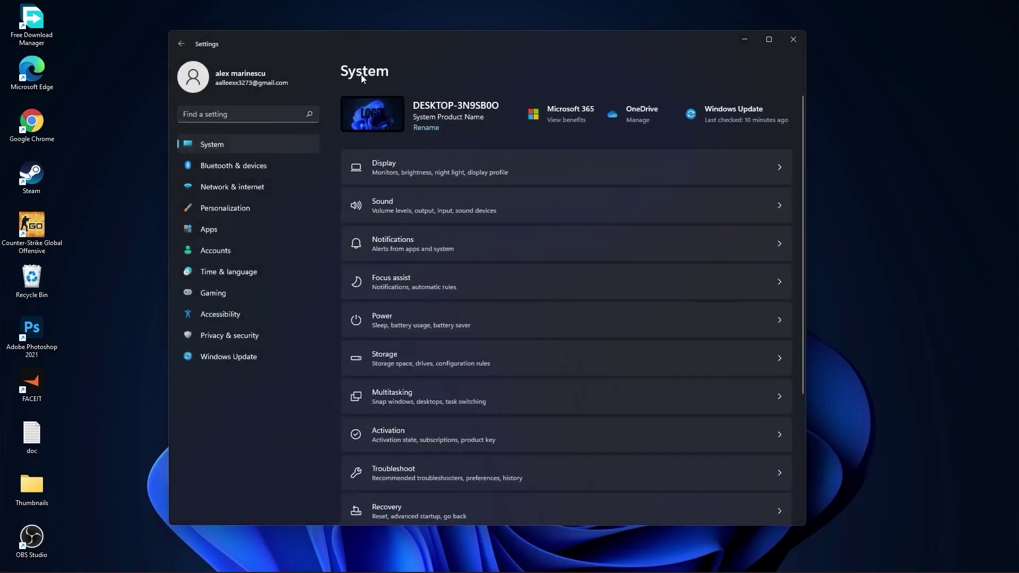
Step: Check the switches on the Multitasking and Remote Desktop pages of the System settings
click(406, 394)
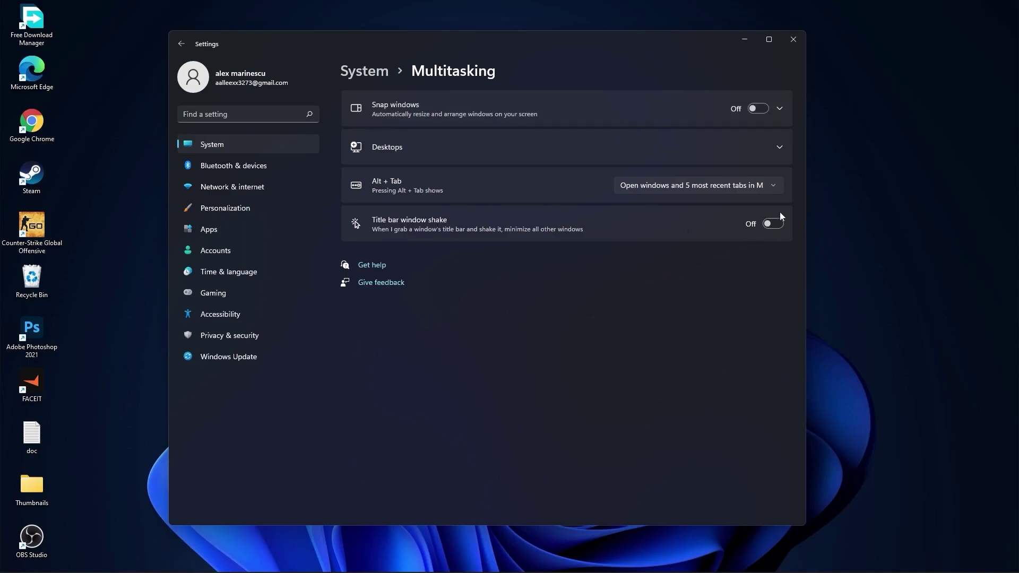
click(368, 79)
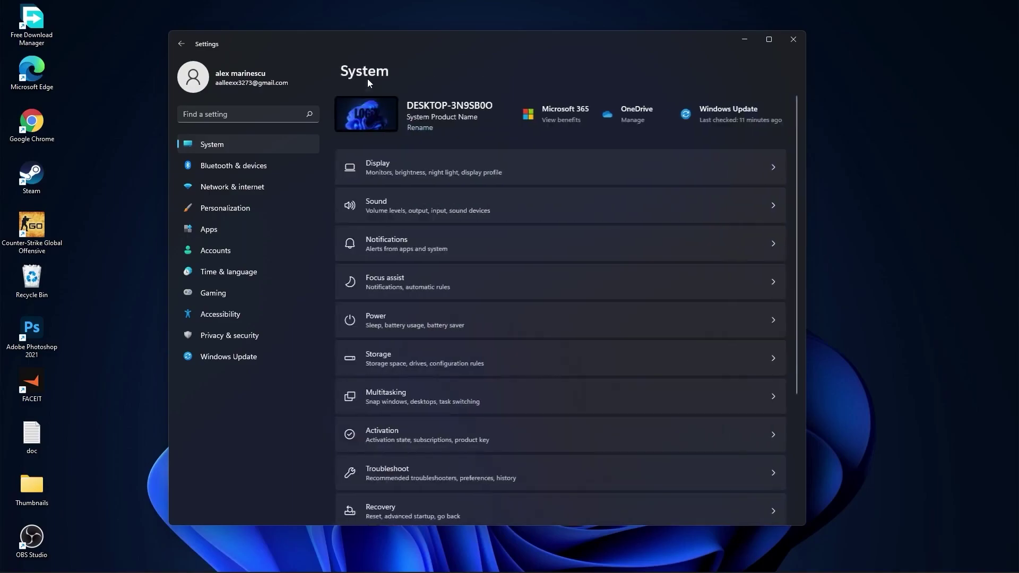
scroll(550, 357, down, 3)
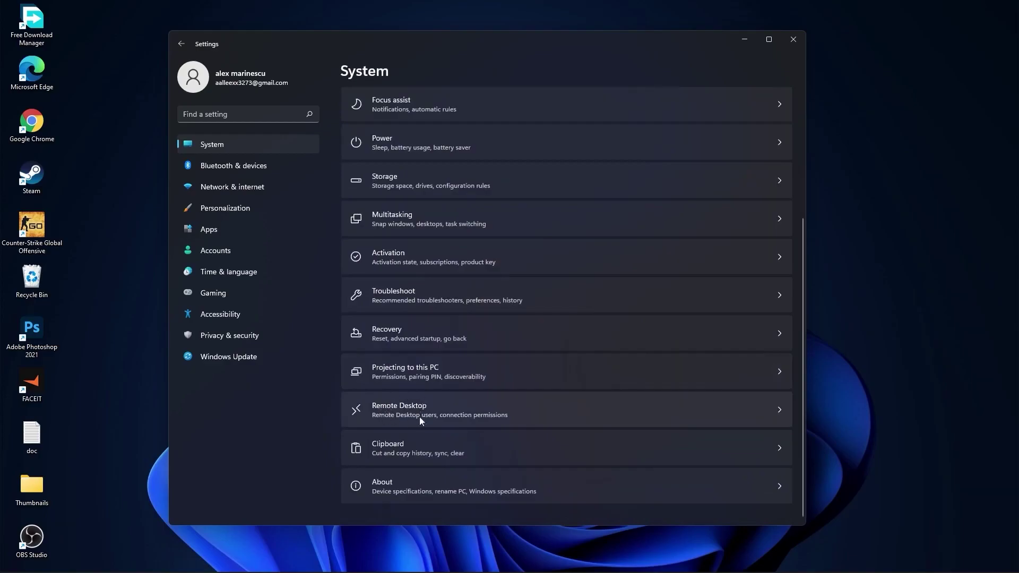
click(398, 409)
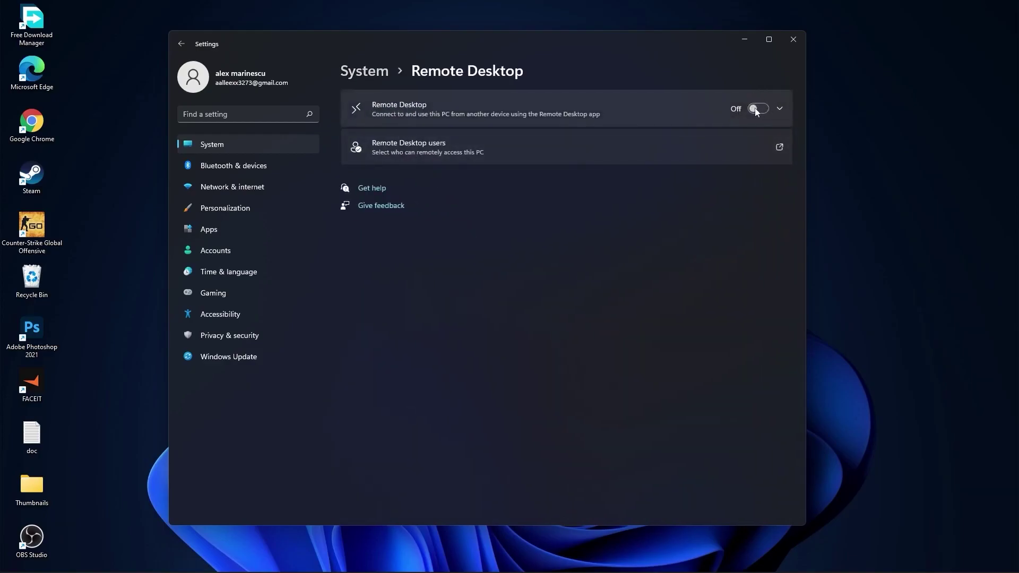
click(364, 71)
Step: Check the Clipboard history option in the System settings and return to the System page
scroll(550, 353, down, 3)
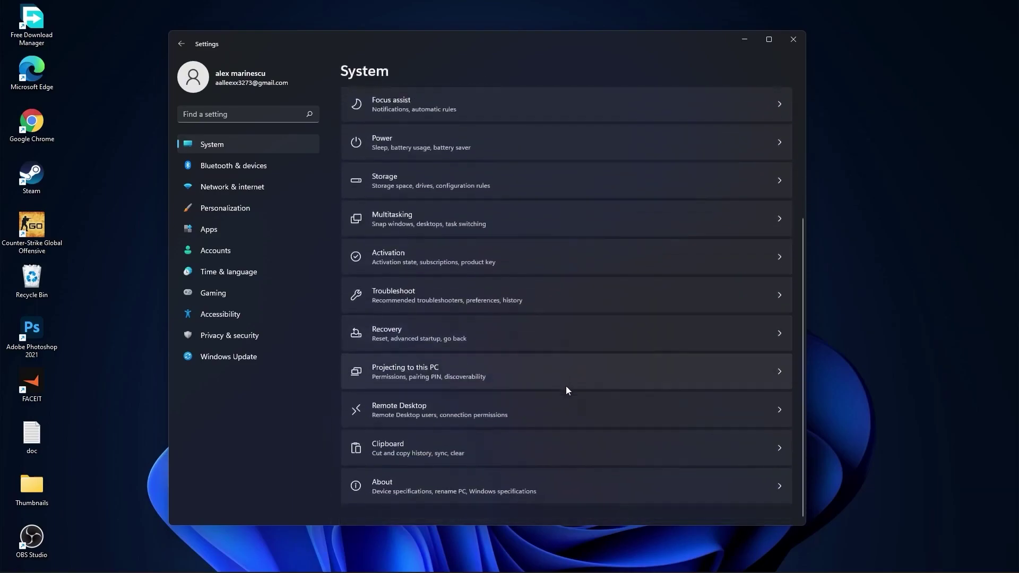
click(396, 448)
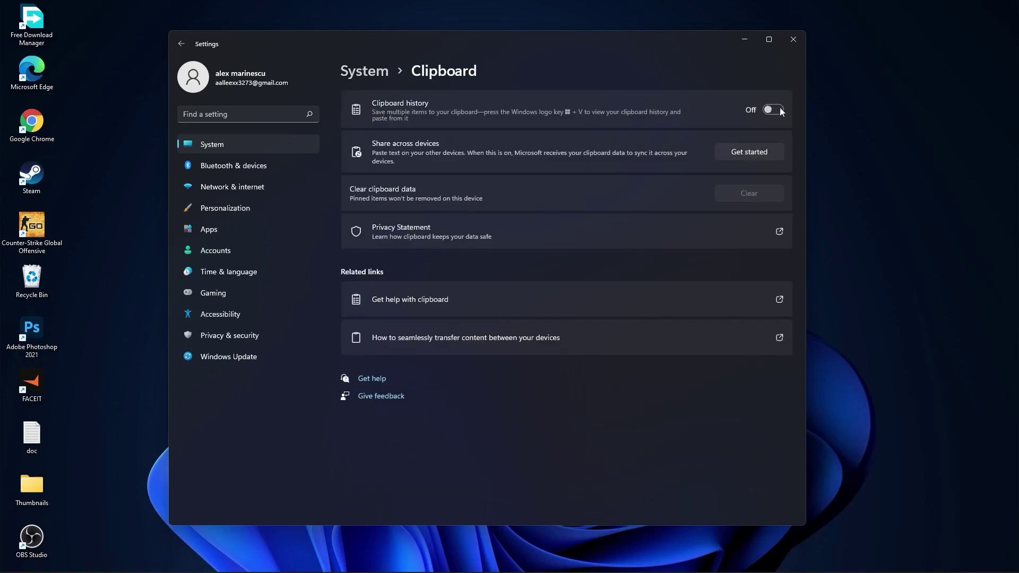
click(365, 71)
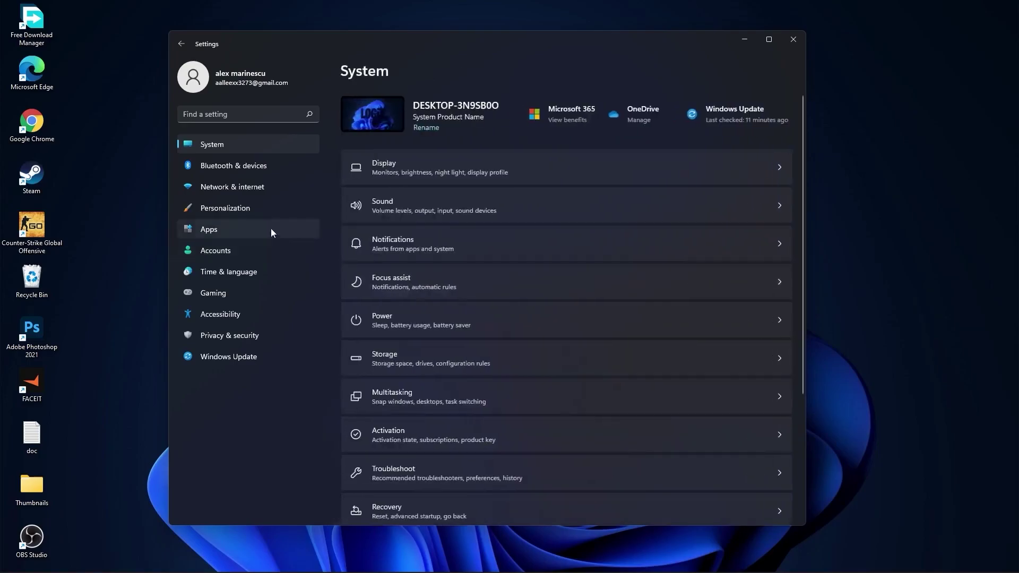
Step: Check the available desktop background types in the Personalization settings without changing the selection
click(220, 210)
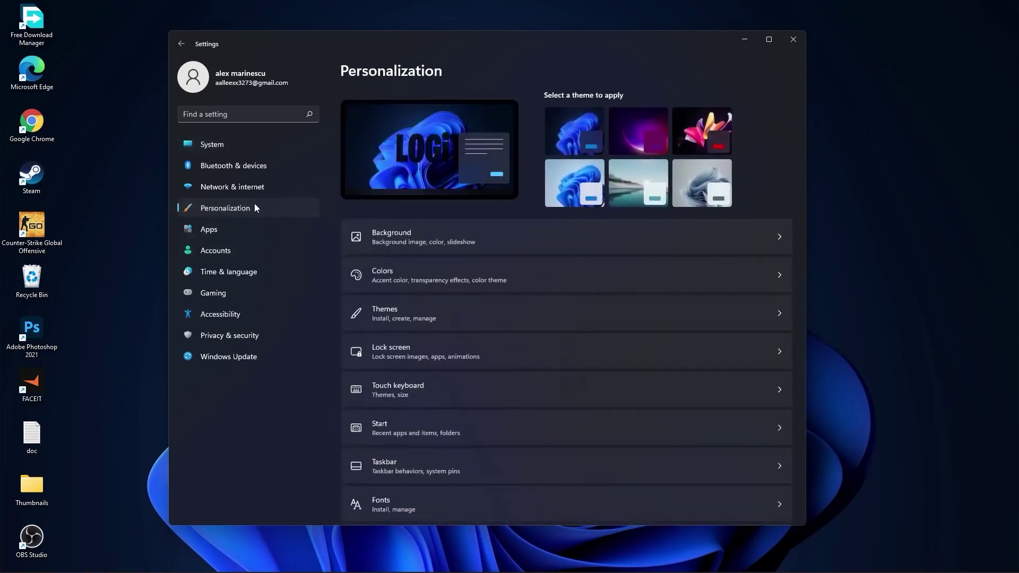
click(379, 232)
click(725, 220)
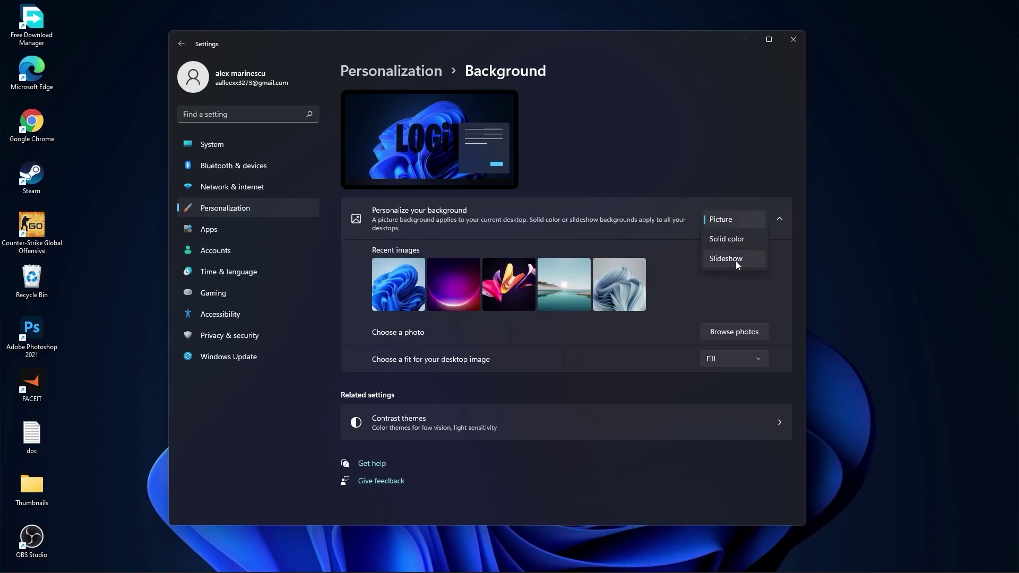
click(228, 231)
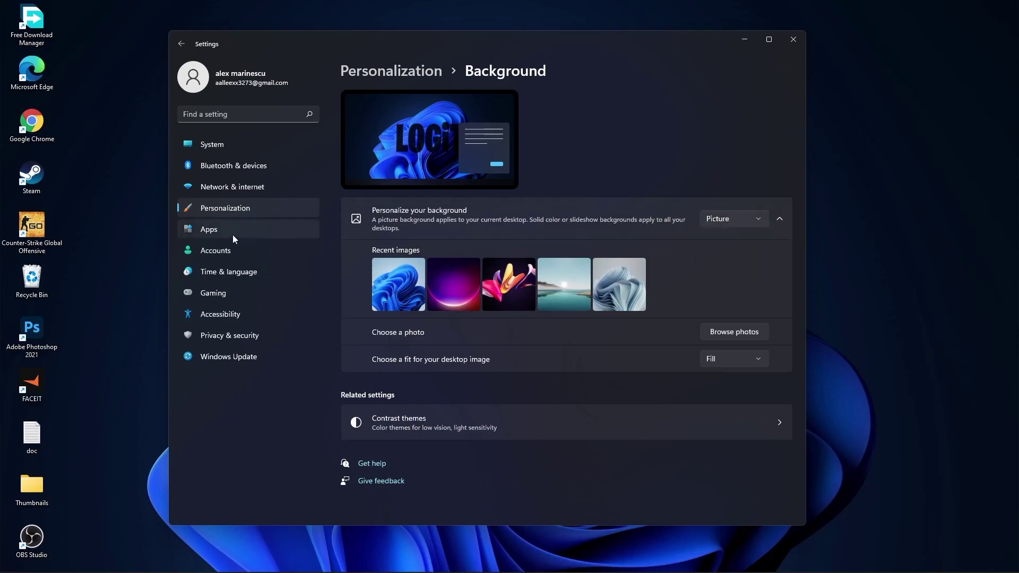
Step: Look through the installed apps under Apps & features and show the uninstall option for Adobe Photoshop 2021
click(228, 231)
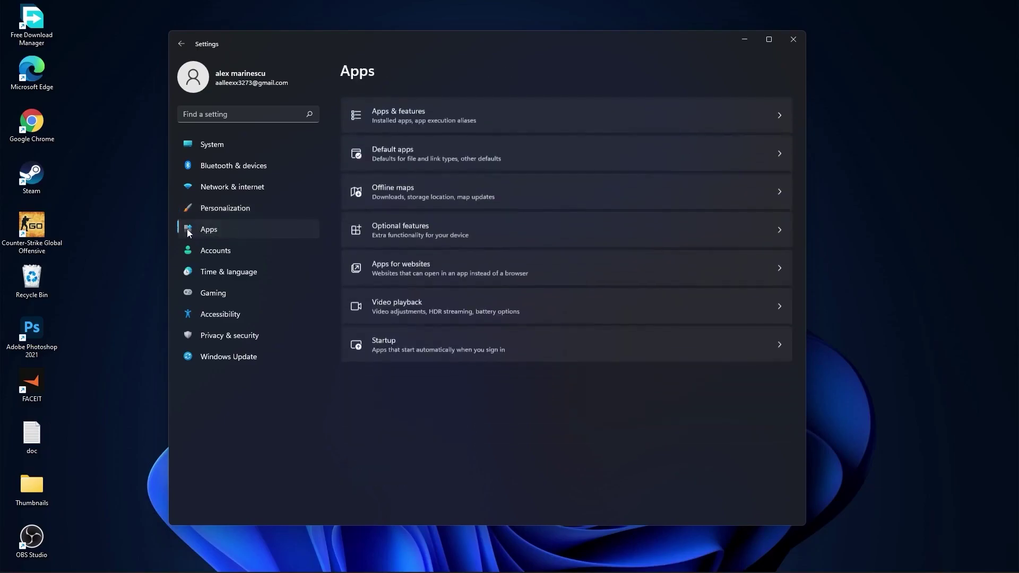
click(419, 110)
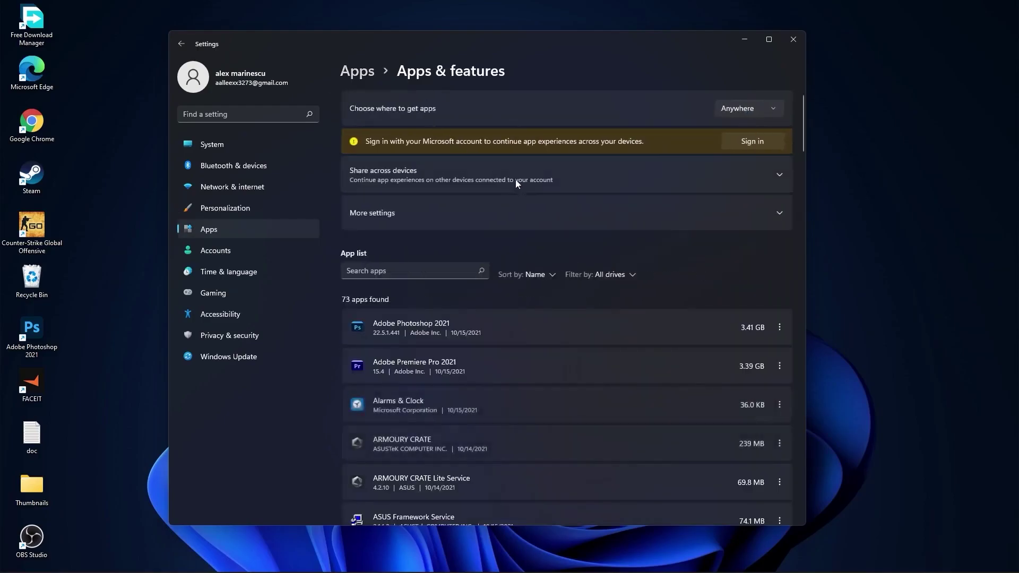
scroll(590, 364, down, 5)
scroll(589, 372, up, 5)
click(779, 326)
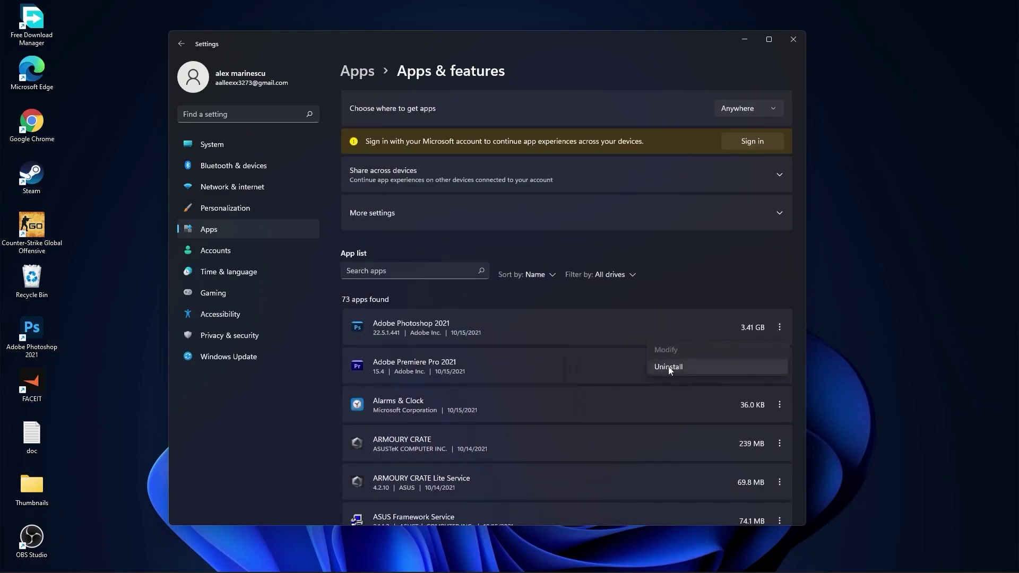
Step: Turn off opening Xbox Game Bar with the controller button in the Gaming settings
click(212, 294)
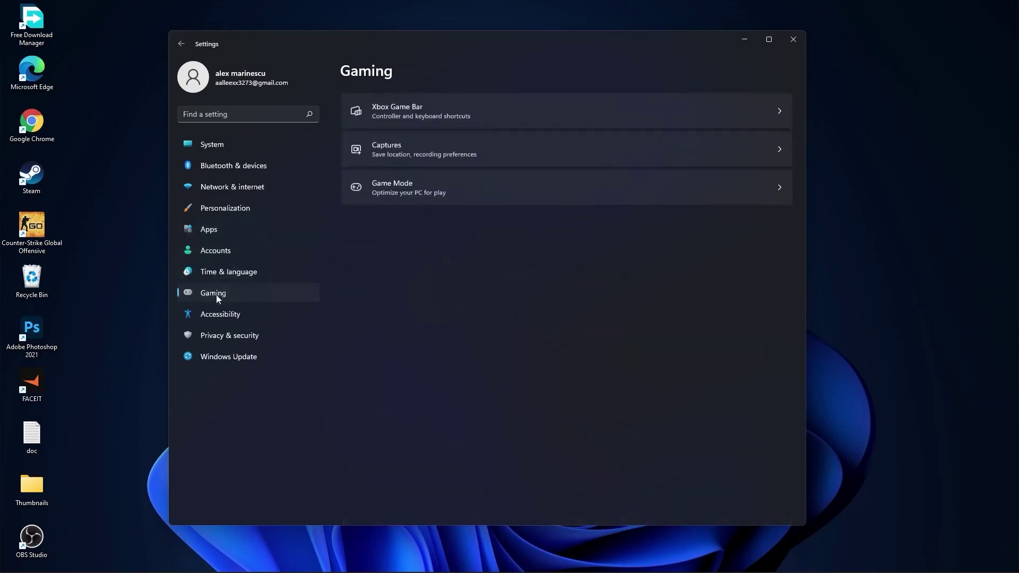
click(432, 110)
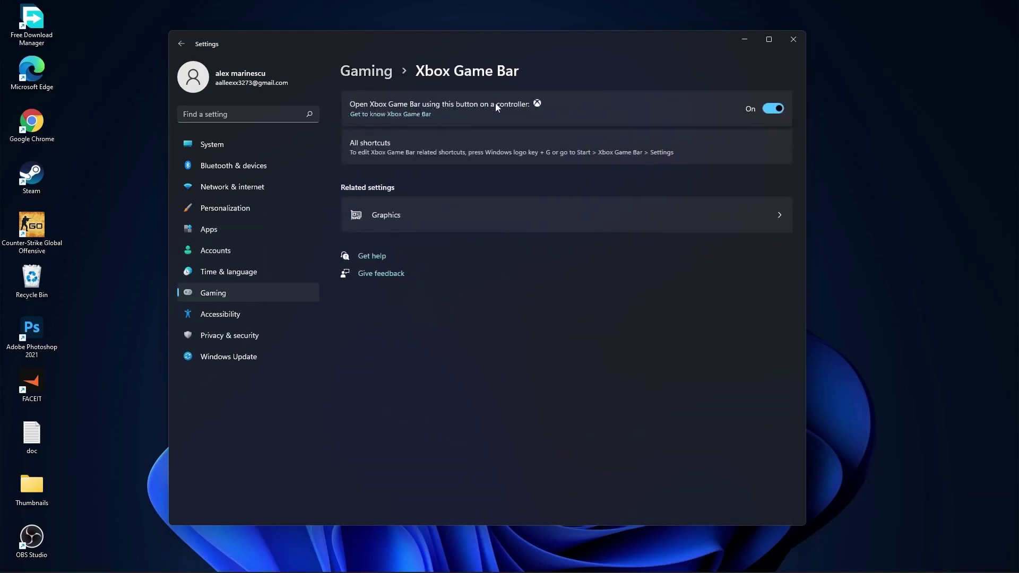
click(779, 109)
click(374, 72)
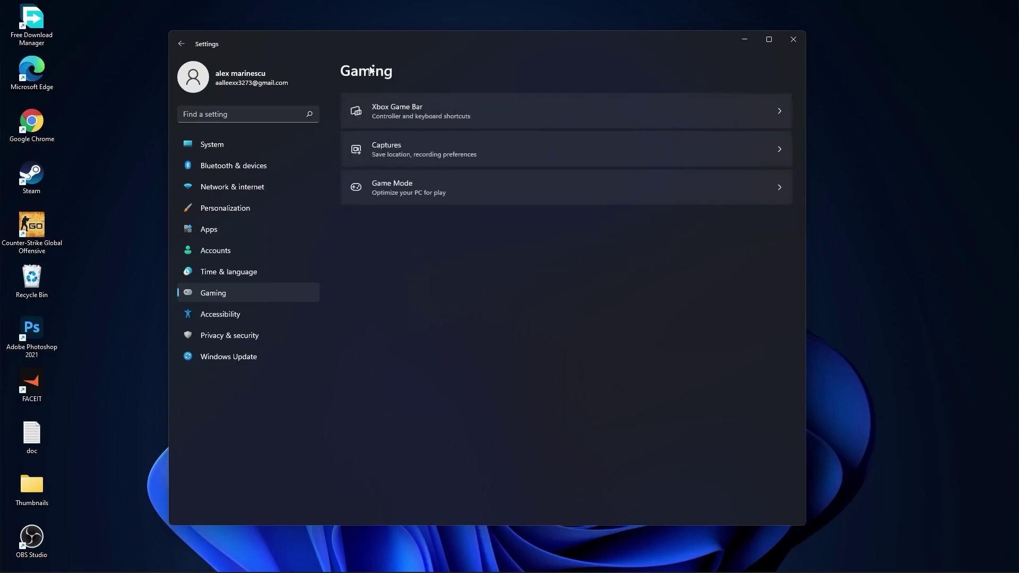
Step: In the Captures settings, turn off recording what happened, capturing audio and capturing the mouse cursor during game recordings
click(394, 147)
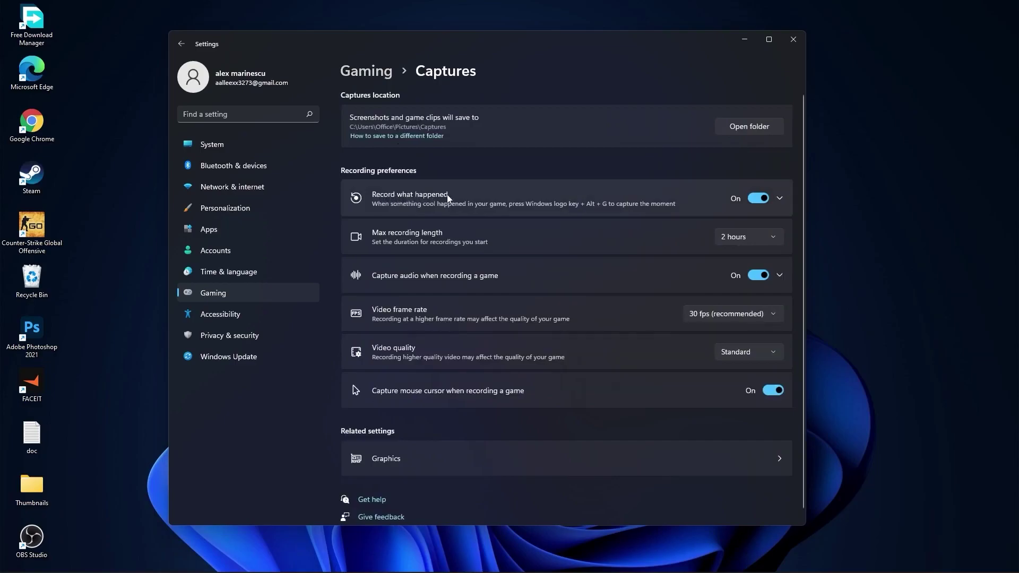
click(756, 198)
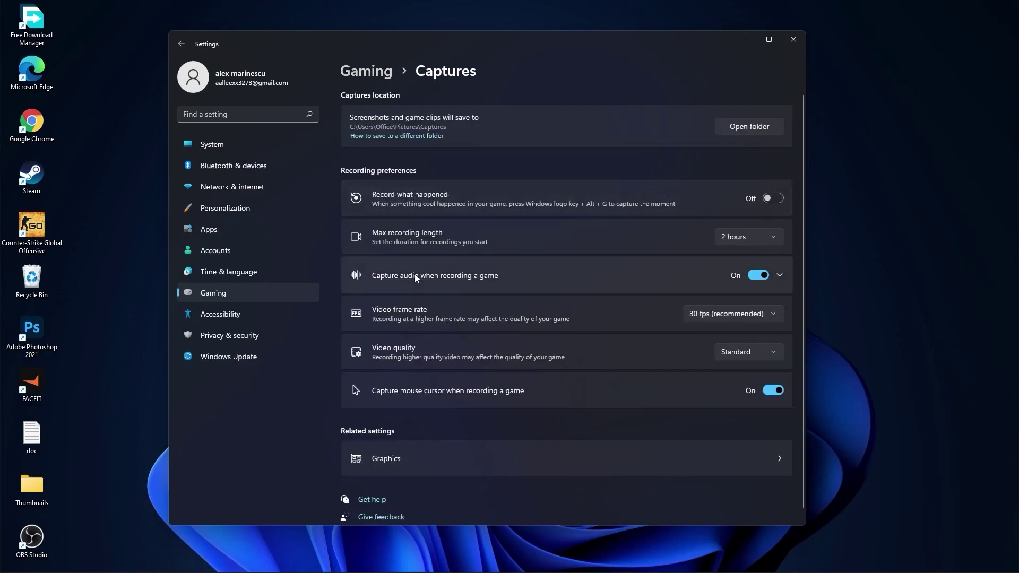
click(761, 275)
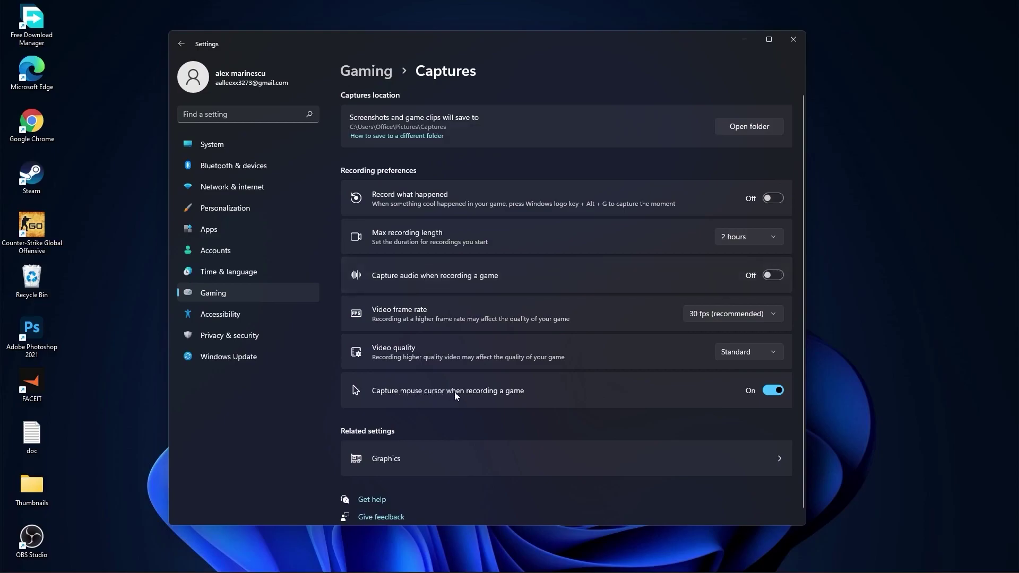
click(773, 391)
Step: Check the Game Mode switch in the Gaming settings
click(371, 72)
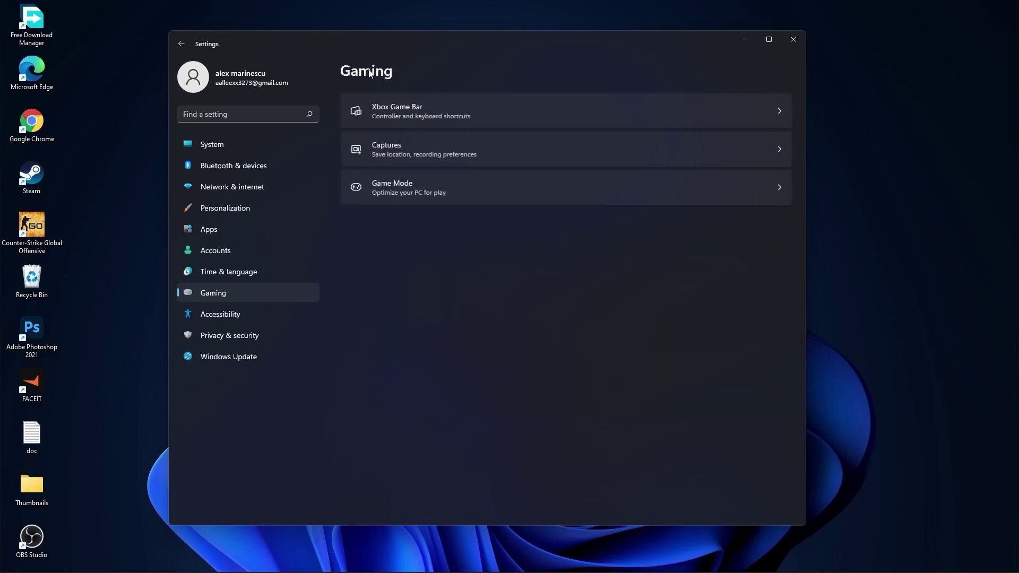
click(403, 185)
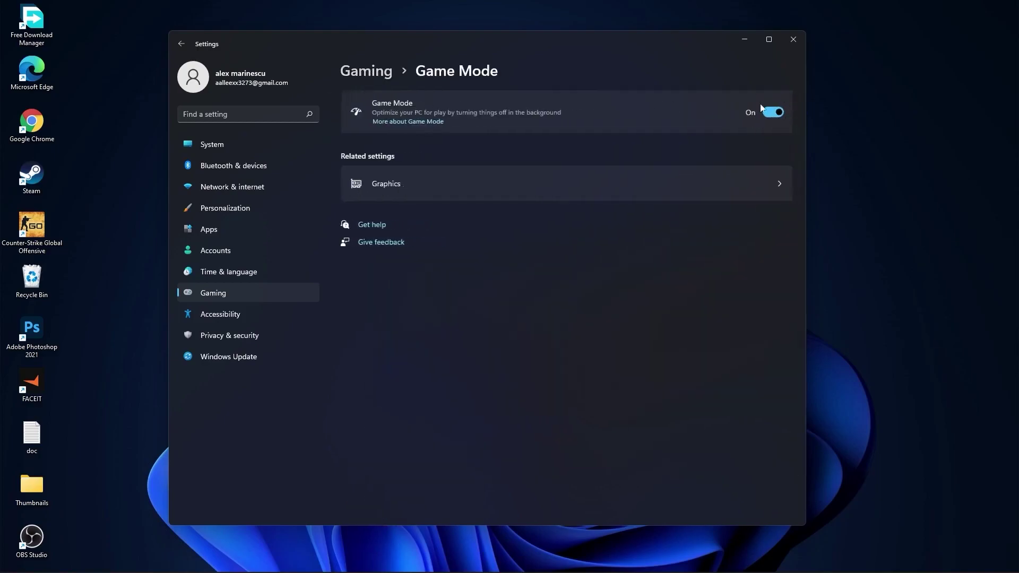
click(213, 293)
Step: Check the switches on the General and Speech pages of the Privacy & security settings
click(249, 339)
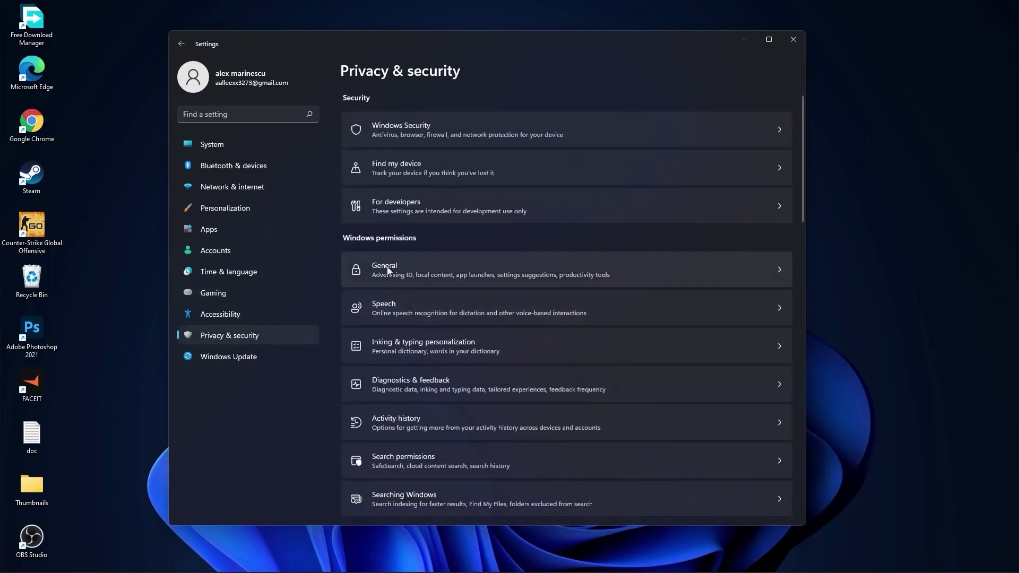
click(407, 268)
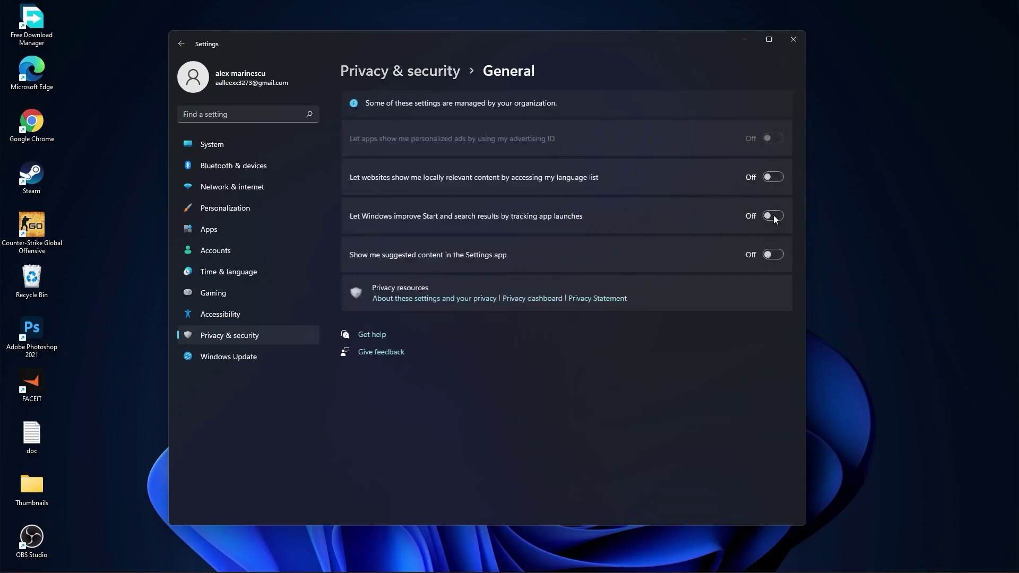
click(422, 78)
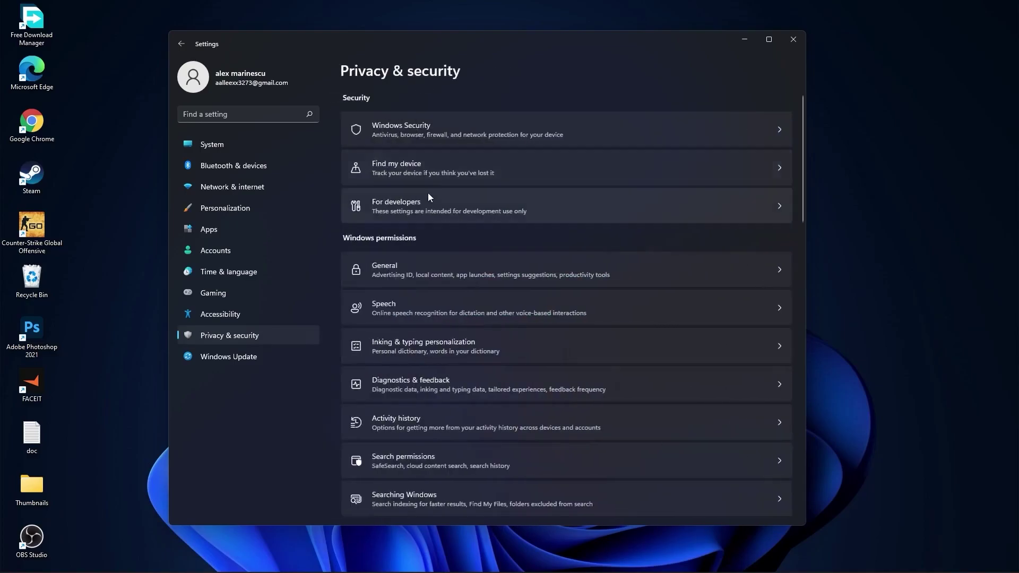
click(410, 303)
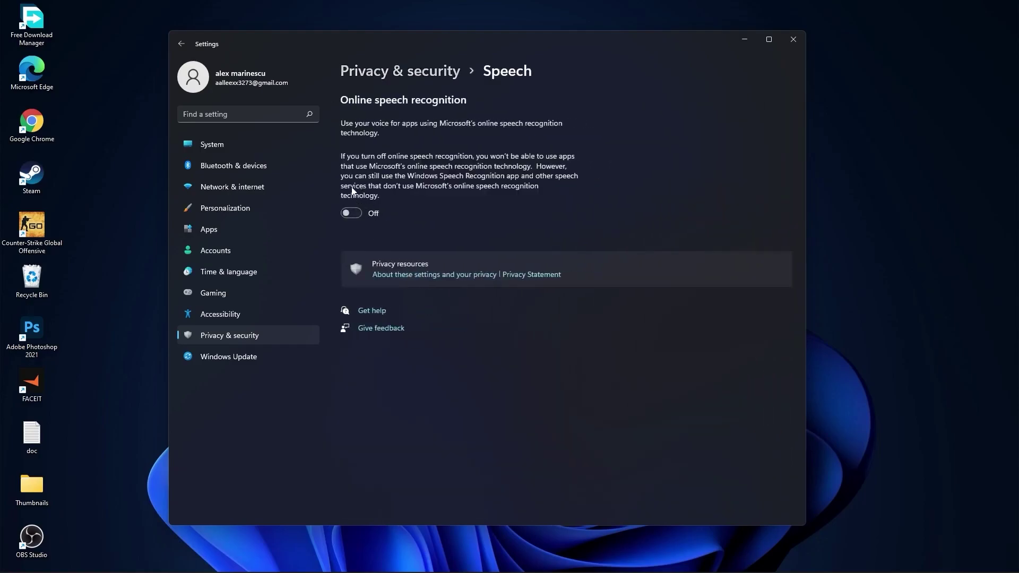
click(417, 72)
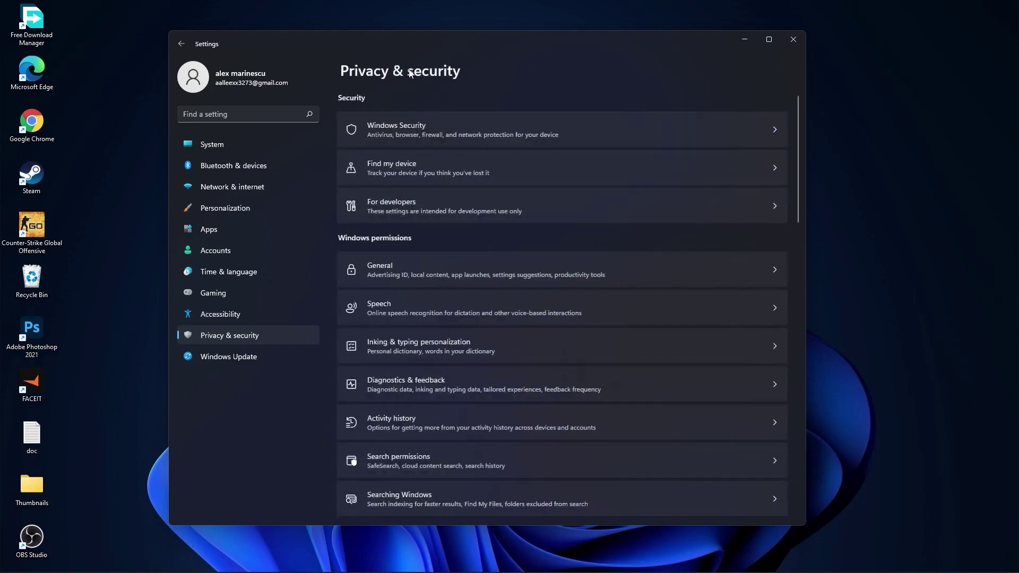
Step: Check the Inking & typing personalization and Diagnostics & feedback switches, and return to the Privacy & security page
click(462, 348)
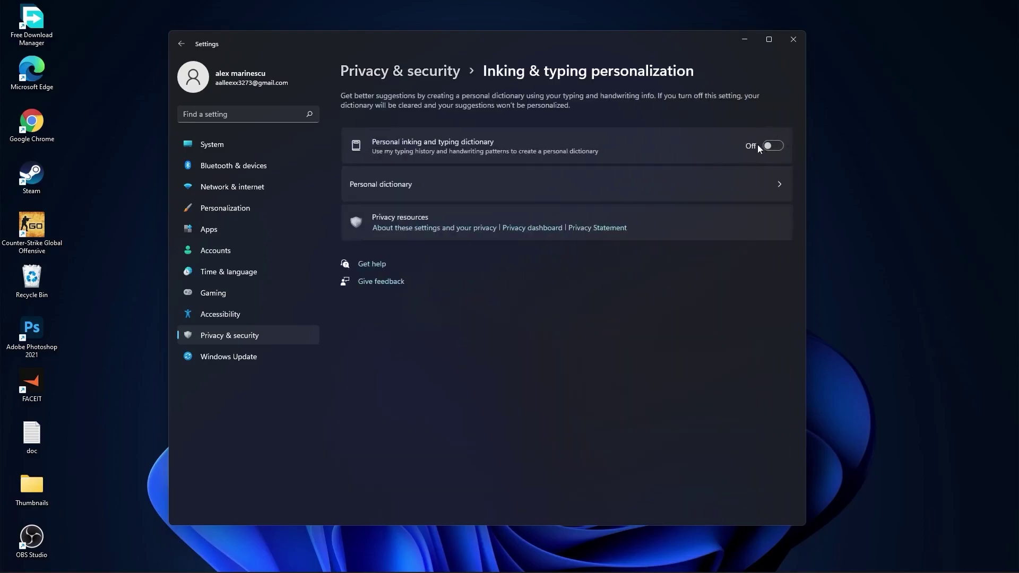
click(420, 71)
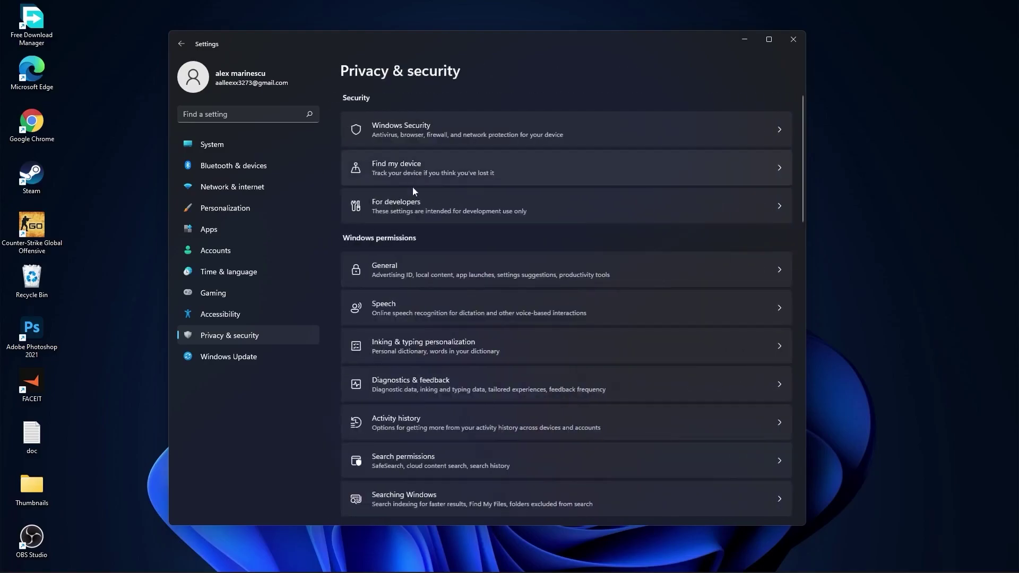
click(432, 391)
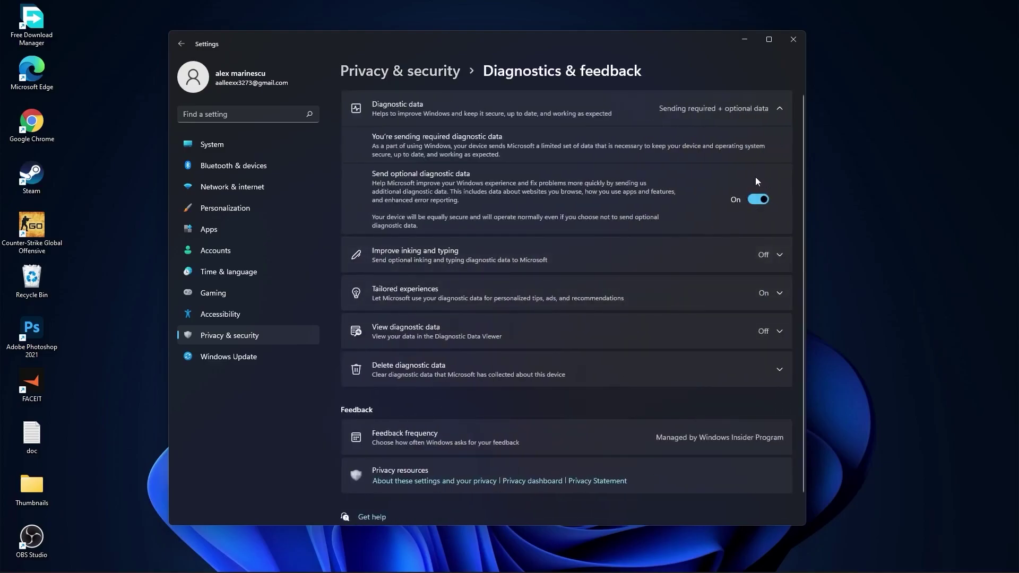
click(371, 72)
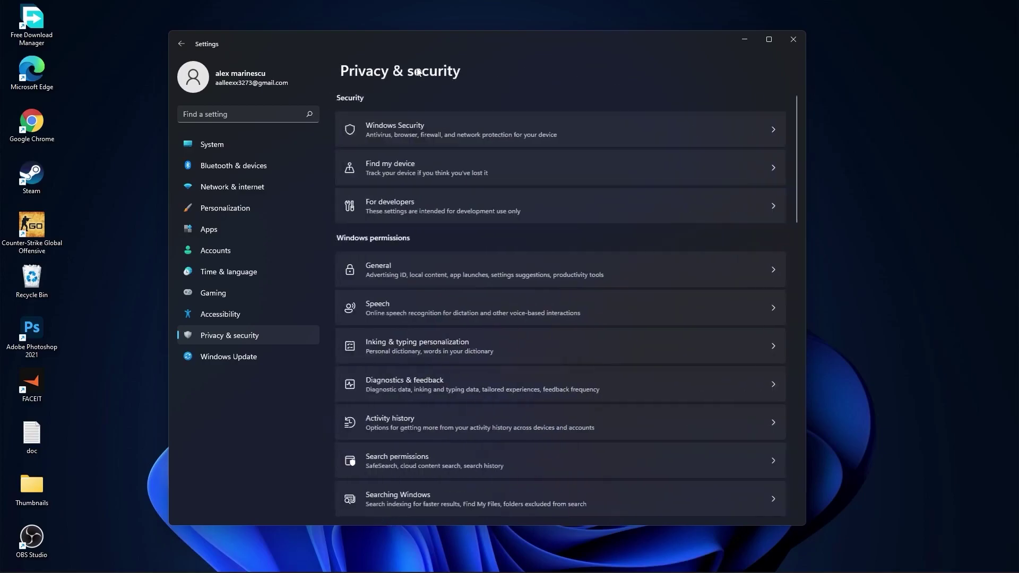
Step: Turn off storing activity history on this device and look through the remaining Privacy & security permissions
click(406, 423)
click(355, 147)
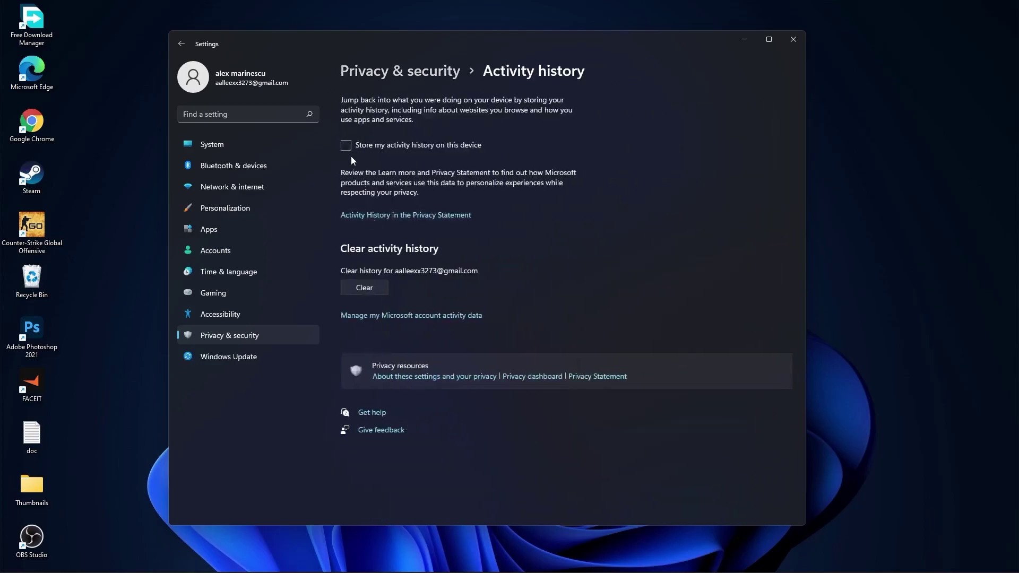
click(383, 74)
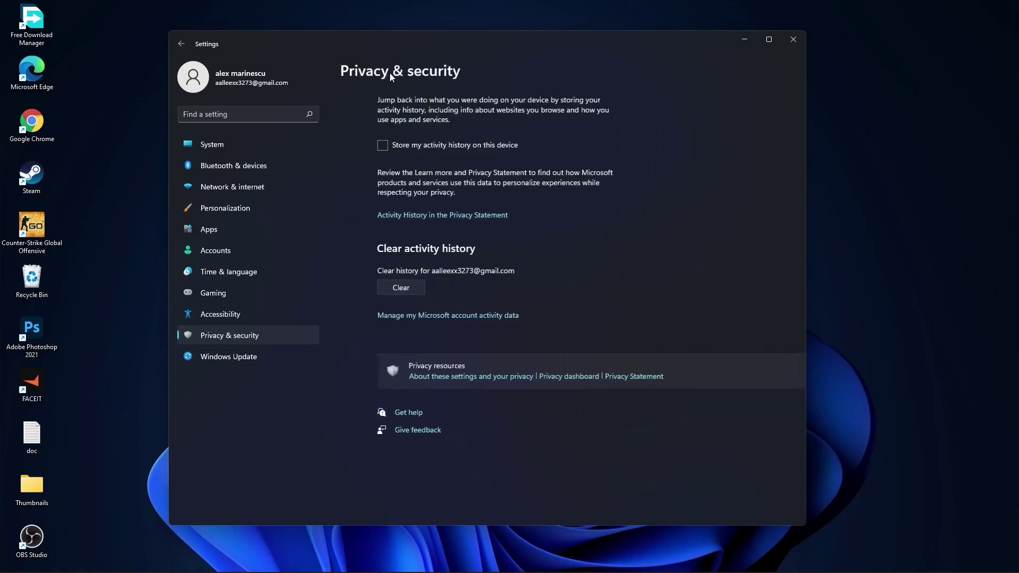
scroll(504, 277, down, 5)
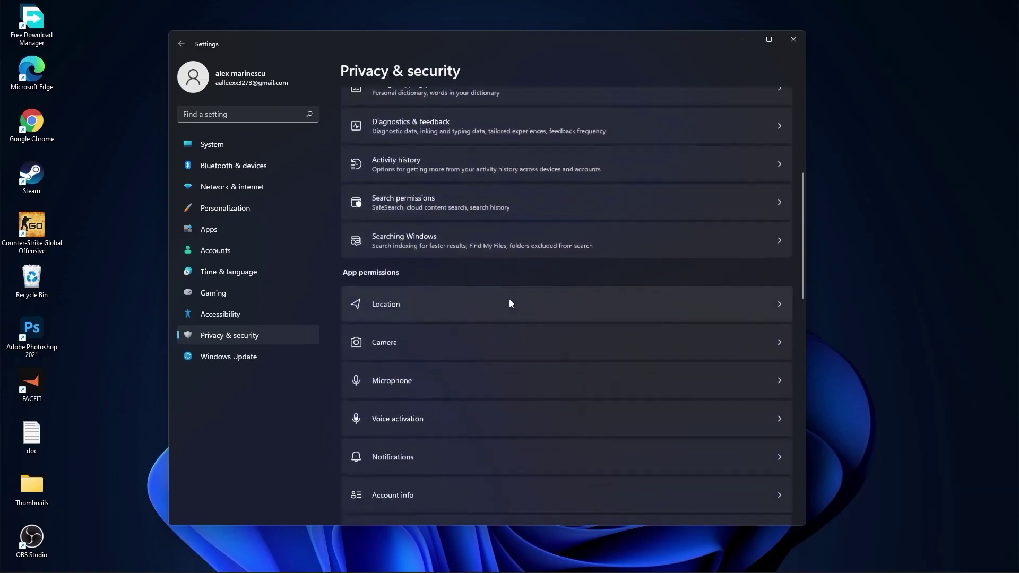
click(379, 236)
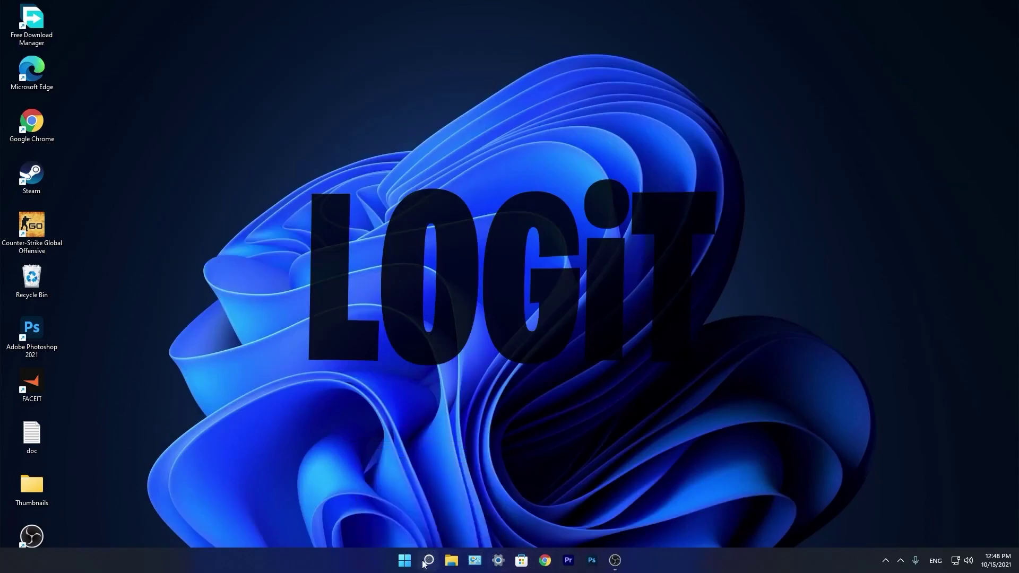
Step: Open Task Manager, disable CCXProcess and Cortana as startup apps, and close it
click(429, 561)
text(task)
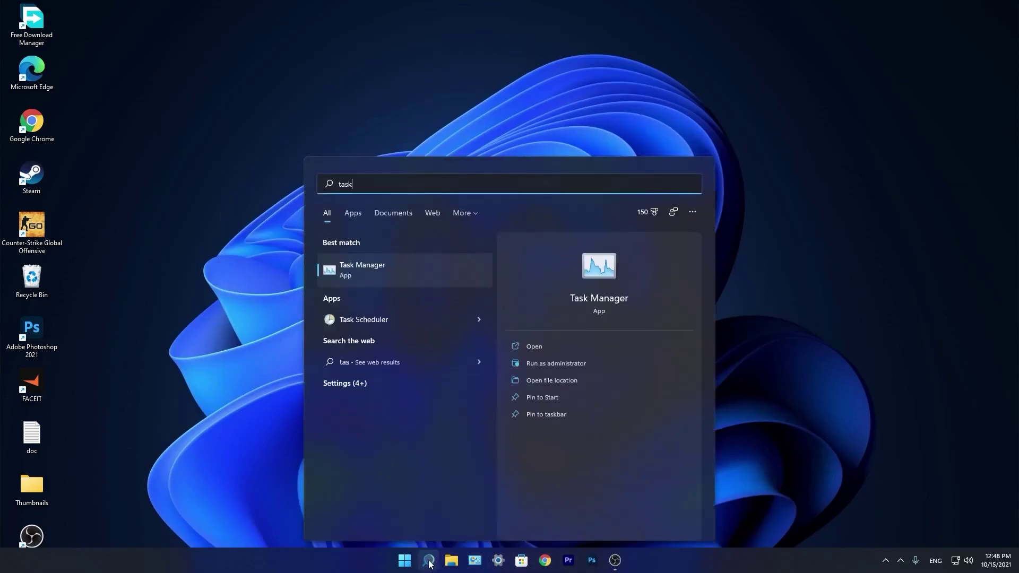
click(374, 269)
click(451, 140)
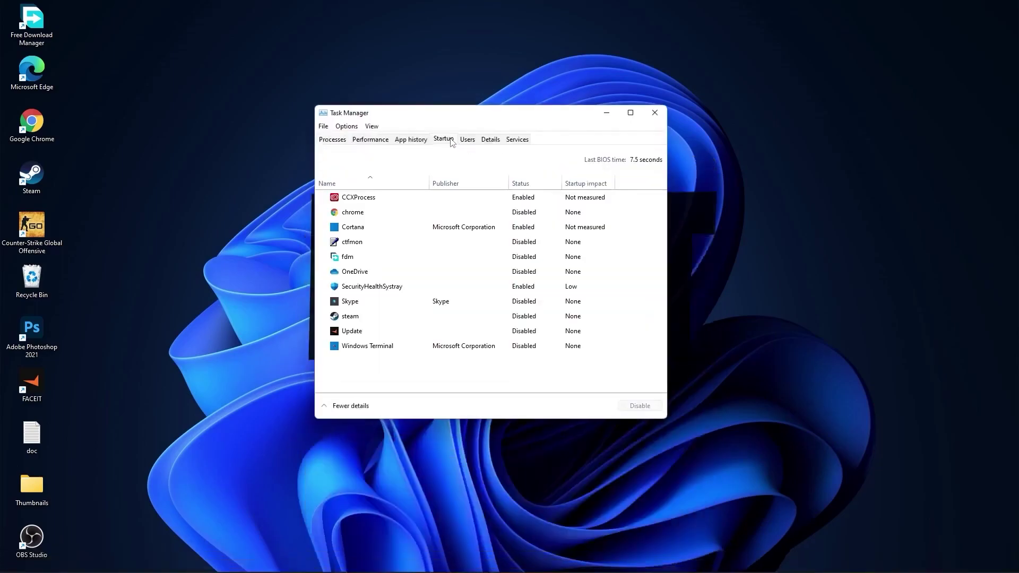
right_click(520, 197)
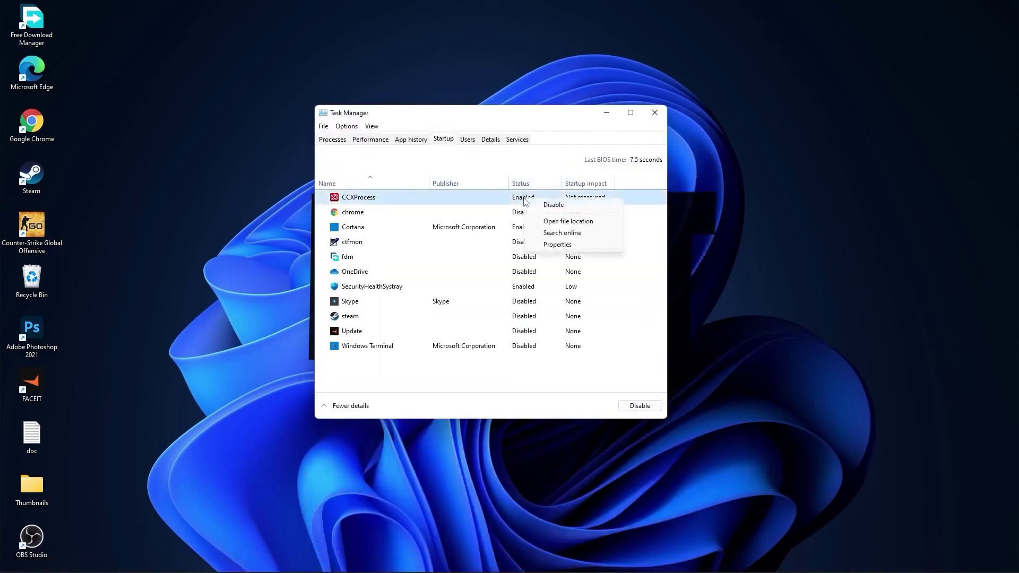
click(520, 198)
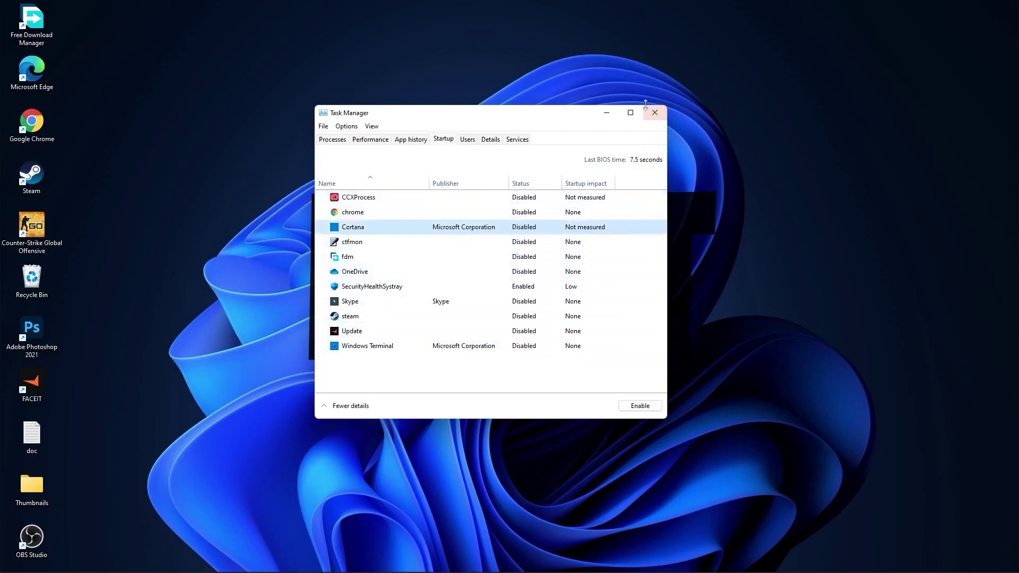
click(655, 112)
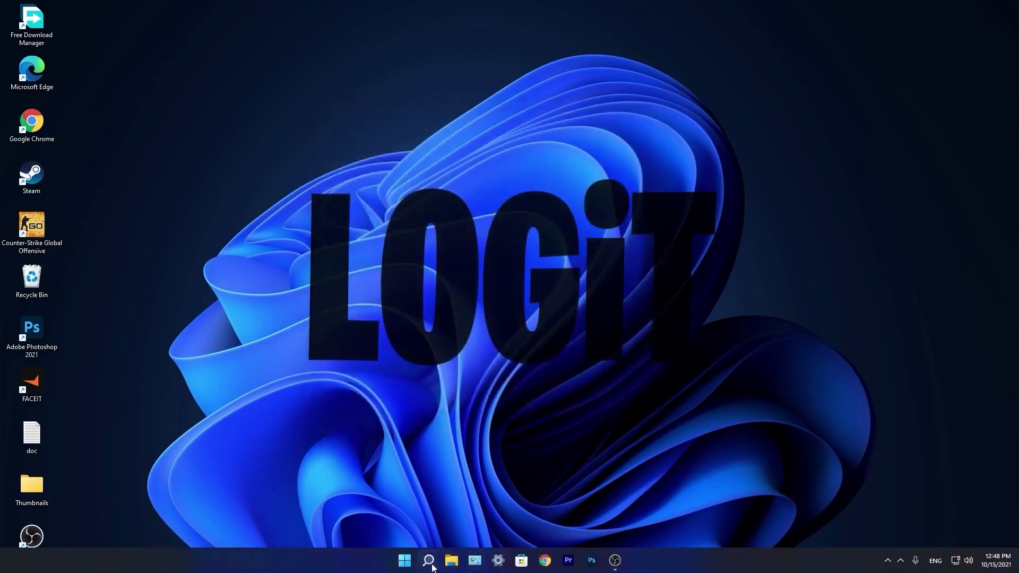
Step: Find and open Defragment and Optimize Drives, and optimize drive C:
click(428, 562)
text(optimi)
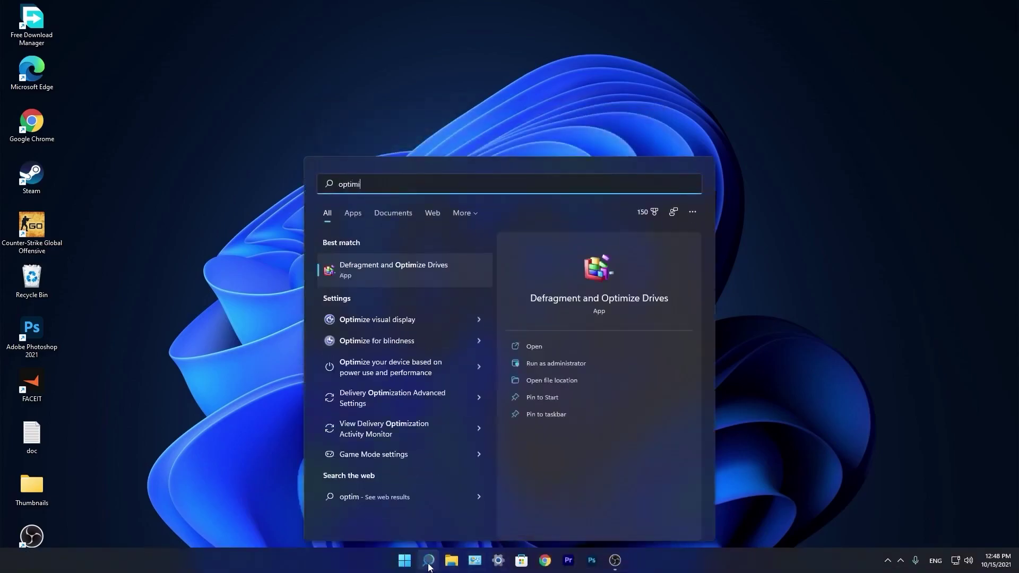
click(408, 269)
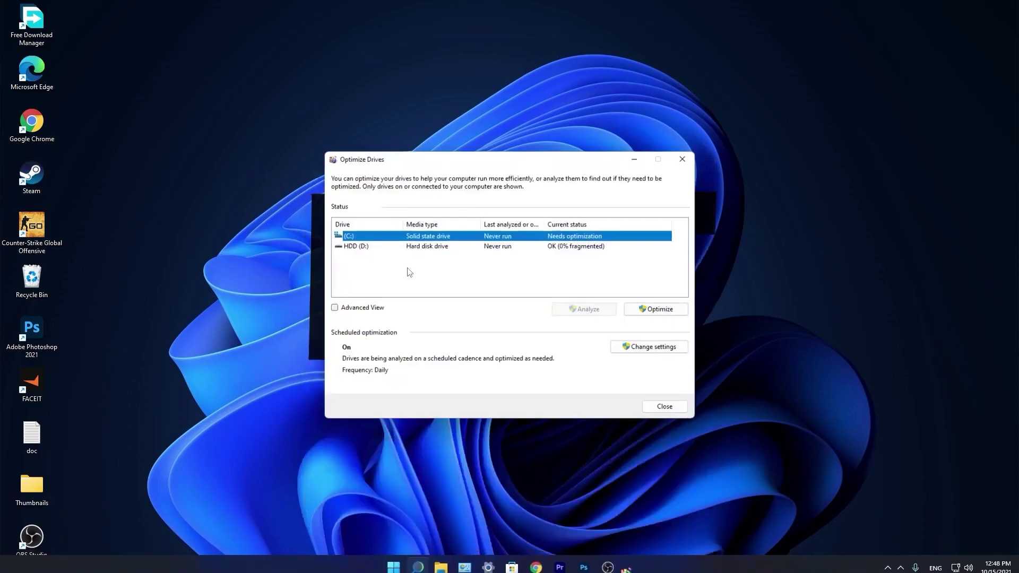
click(643, 308)
Step: Analyze and optimize the hard disk drive HDD (D:)
click(376, 250)
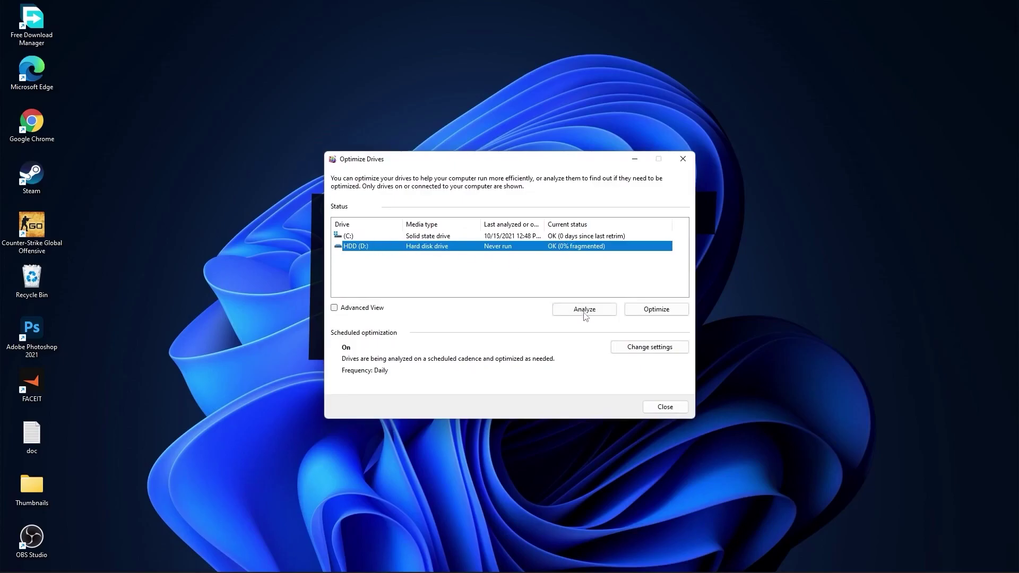
click(586, 310)
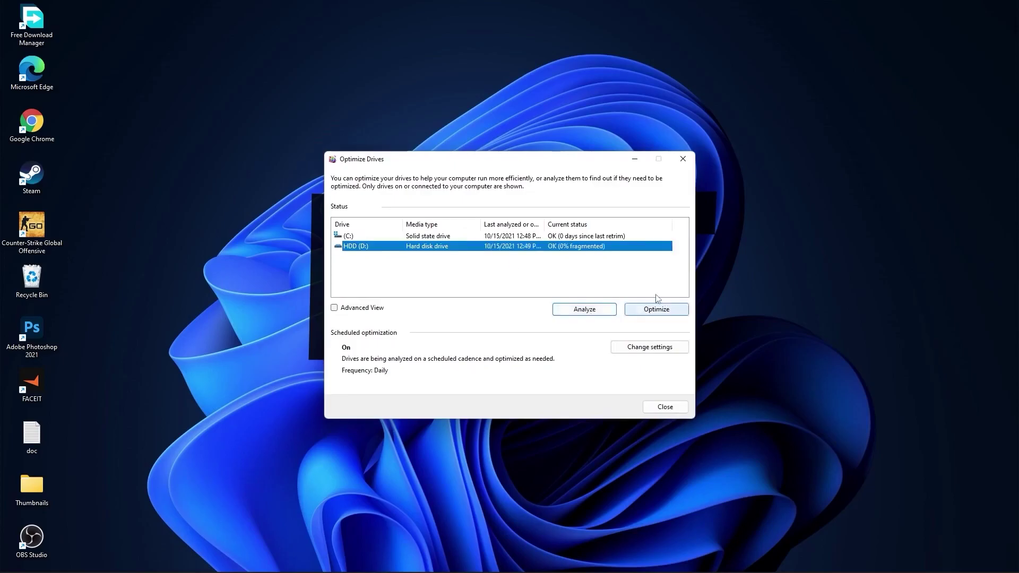
click(659, 310)
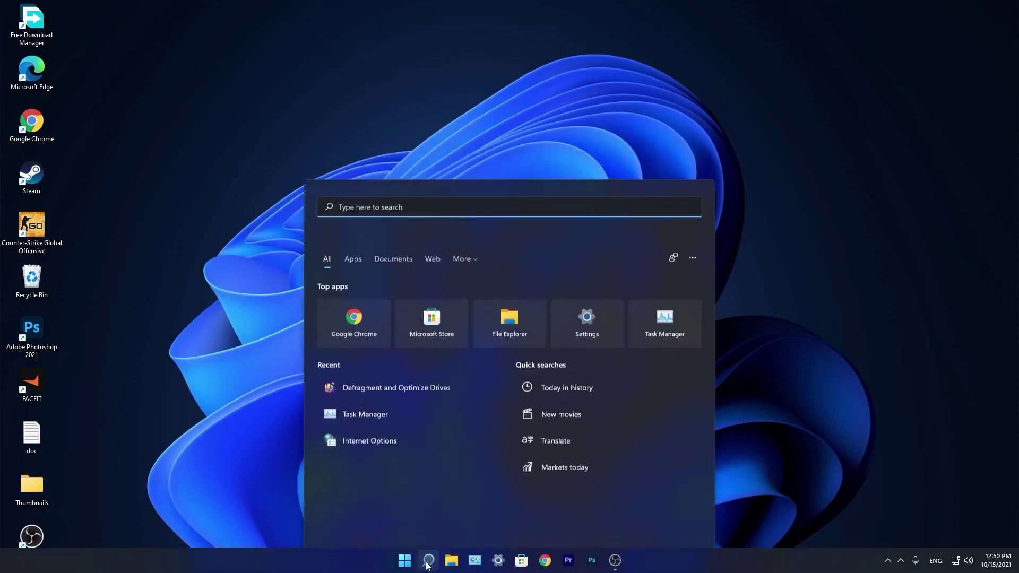
Step: Open the Windows Temp folder by running temp, grant permanent access to it, and delete all of its files and folders
text(run)
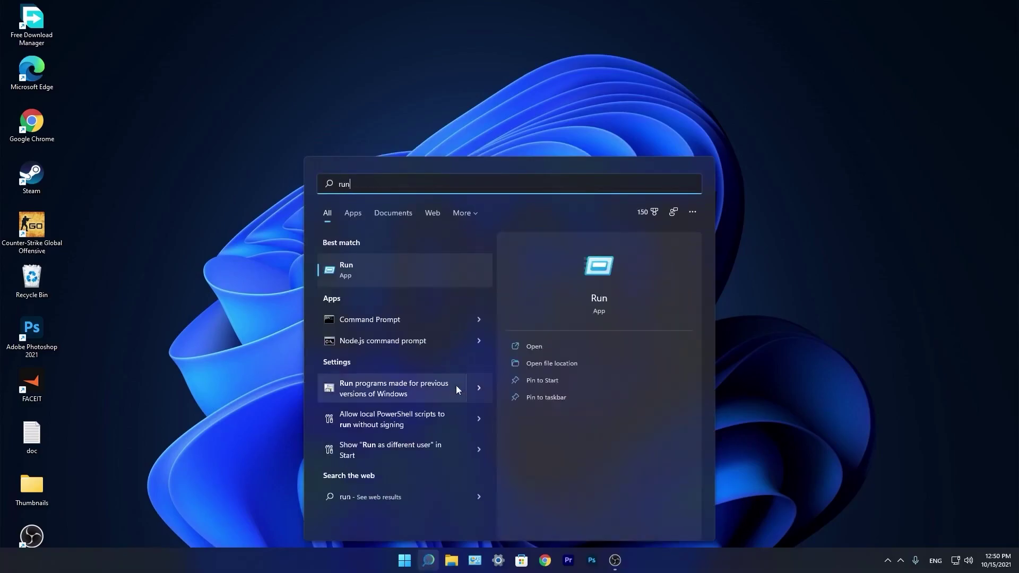
click(368, 269)
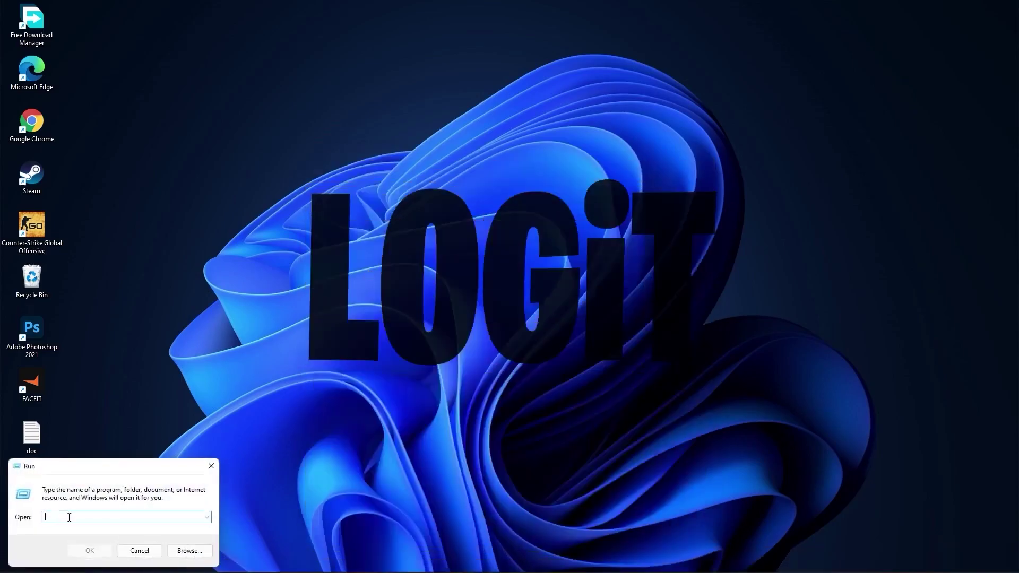
text(temp)
click(91, 551)
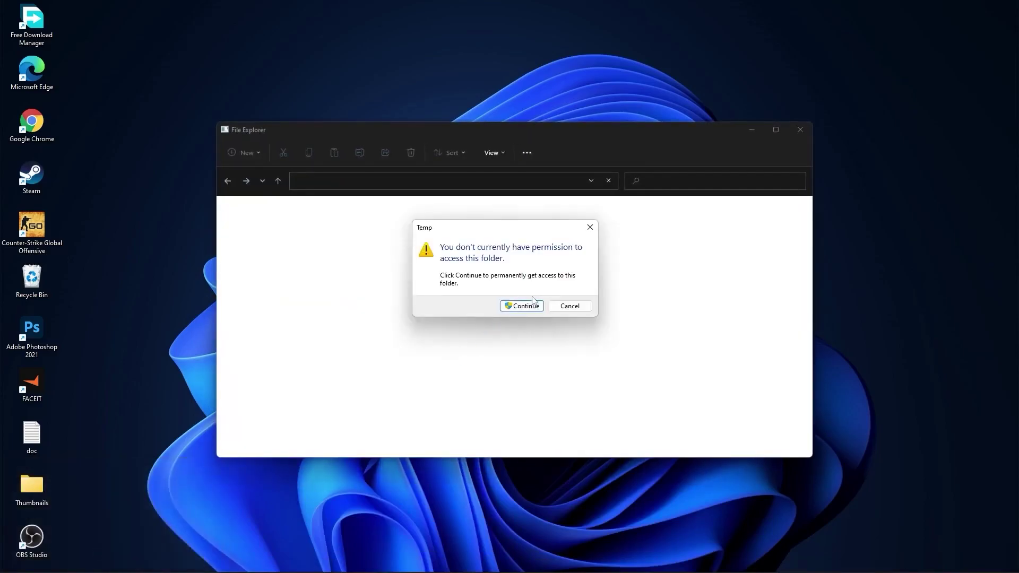
click(526, 306)
drag(610, 386, 384, 221)
right_click(384, 221)
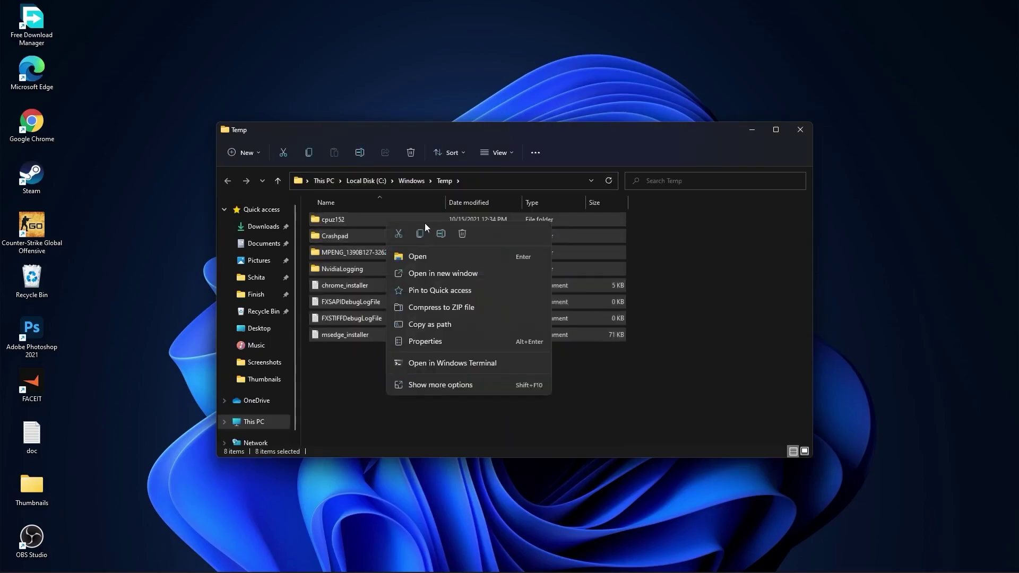
click(461, 234)
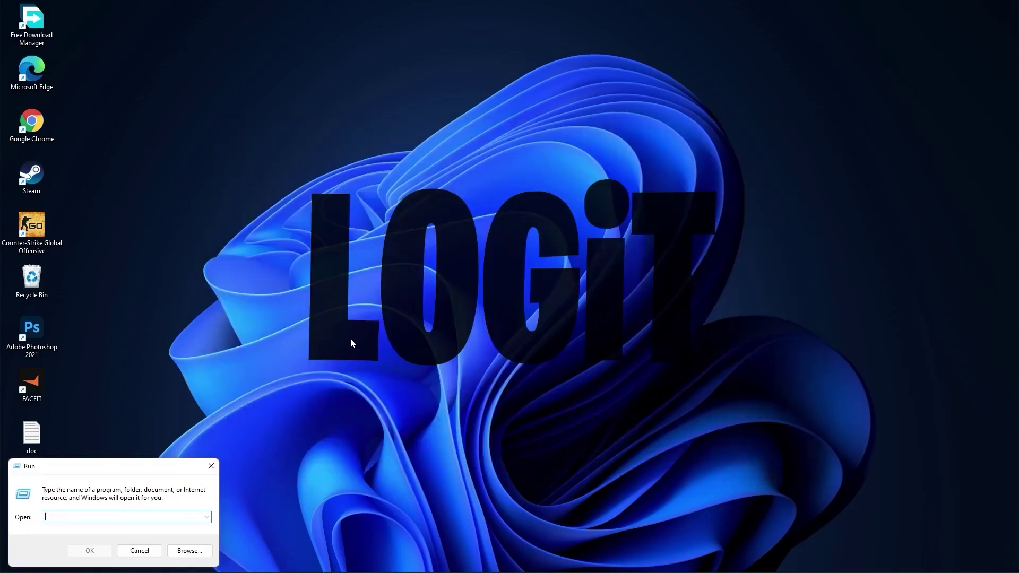
Step: Open the user's local Temp folder by running %temp%, and delete all of its files and folders
text(%temp%)
click(89, 550)
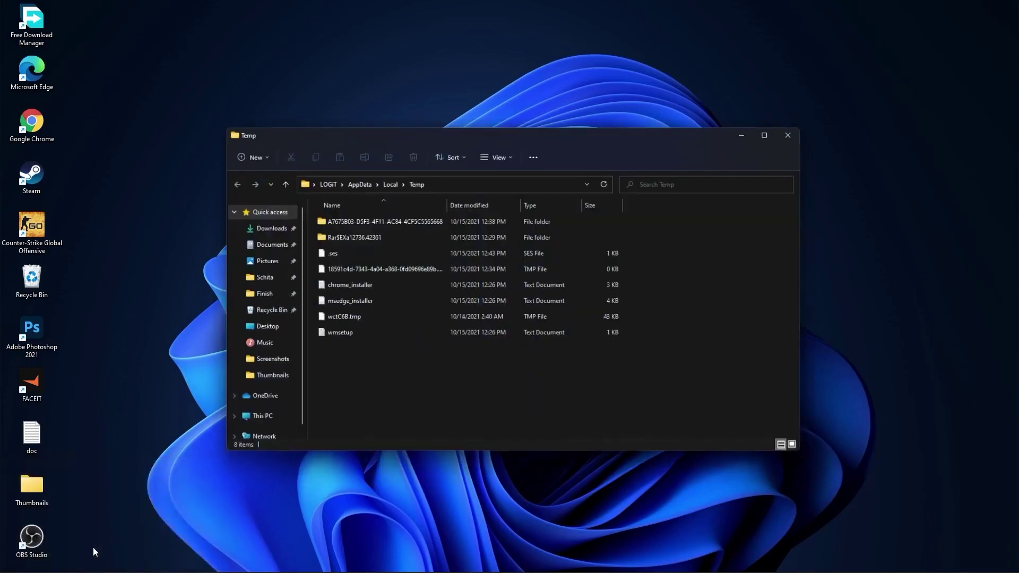
drag(569, 392, 406, 225)
right_click(406, 226)
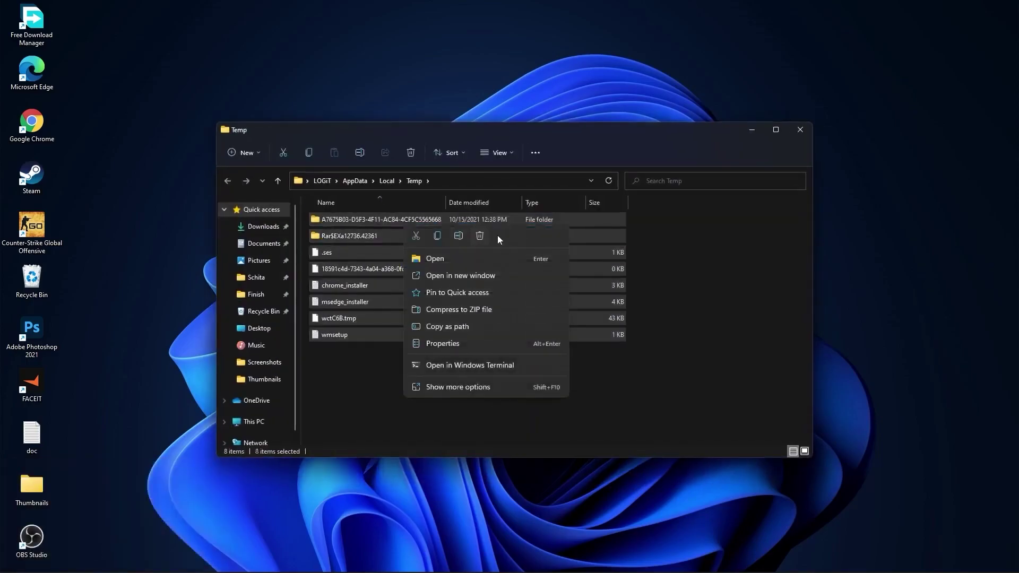
click(479, 235)
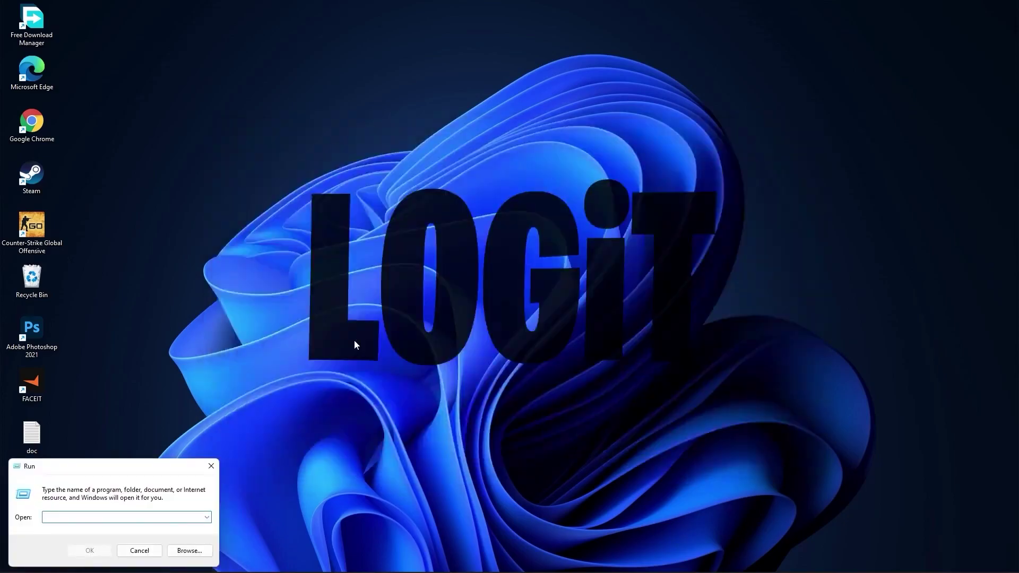
Step: Open the Prefetch folder by running prefetch, grant permanent access to it, and delete all of its contents
text(prefetch)
click(84, 551)
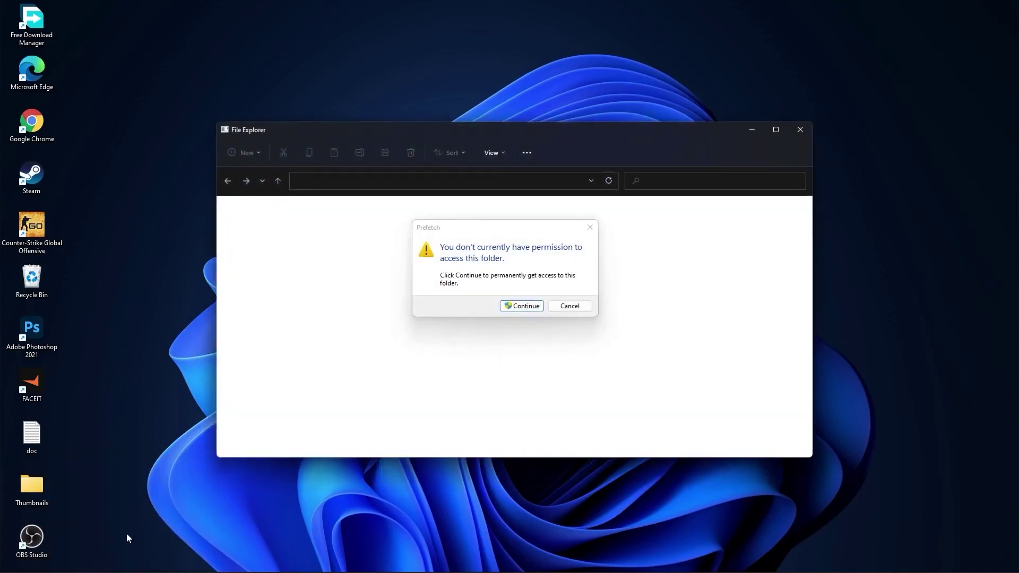
click(523, 306)
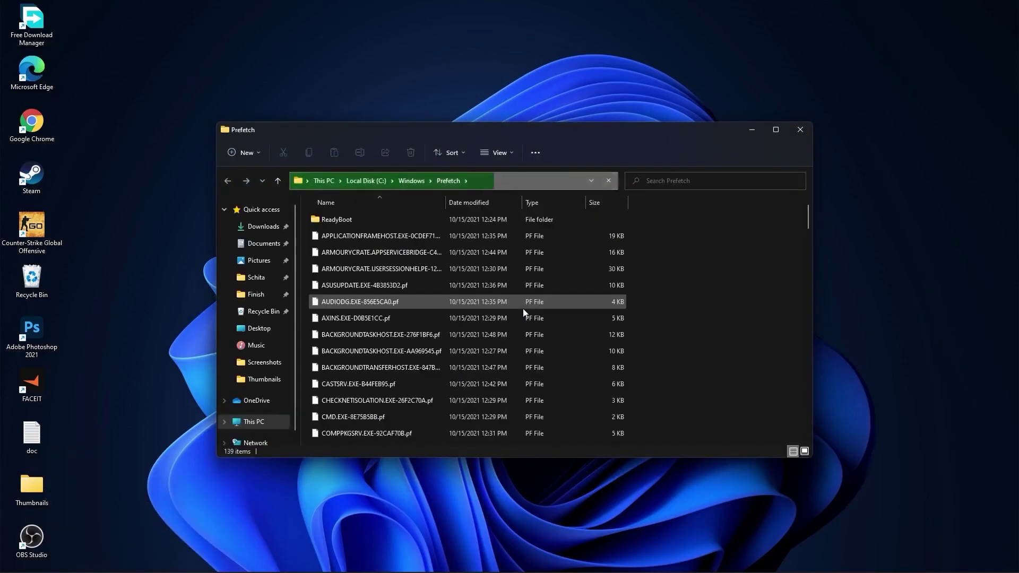
drag(655, 221, 515, 432)
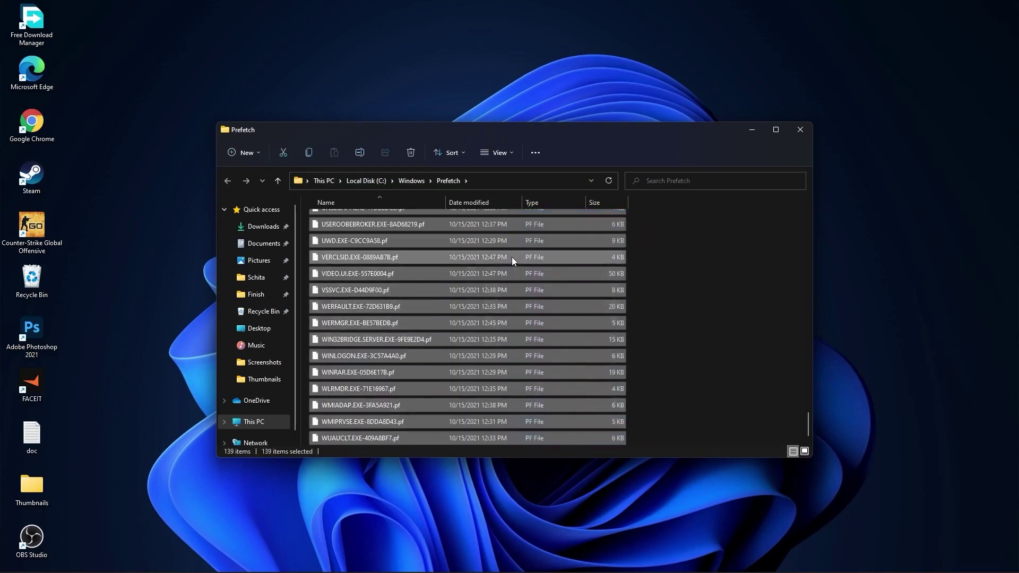
right_click(512, 257)
click(588, 269)
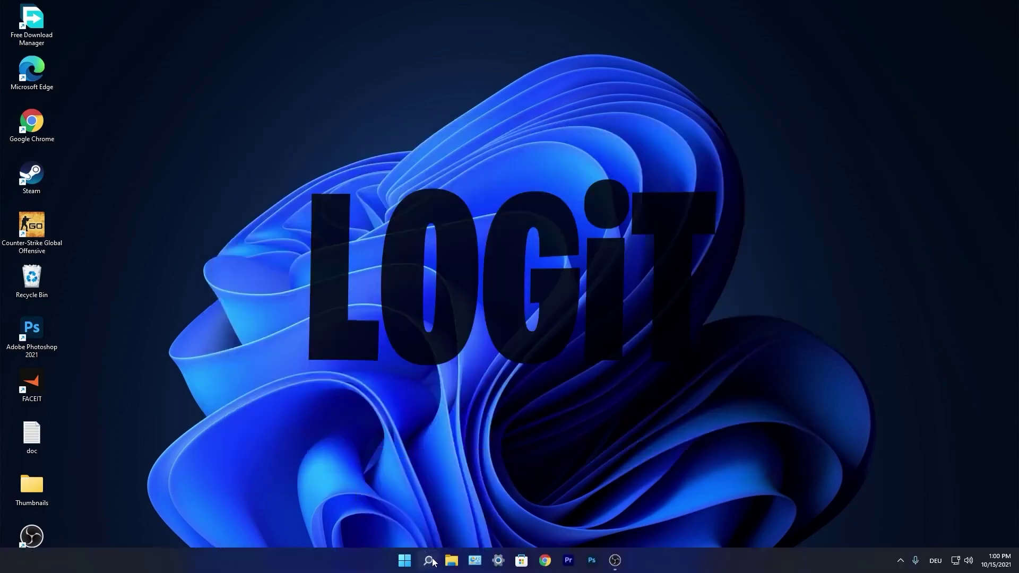
Step: Find and open Adjust the appearance and performance of Windows, and set the visual effects to Adjust for best performance
click(433, 563)
text(performance)
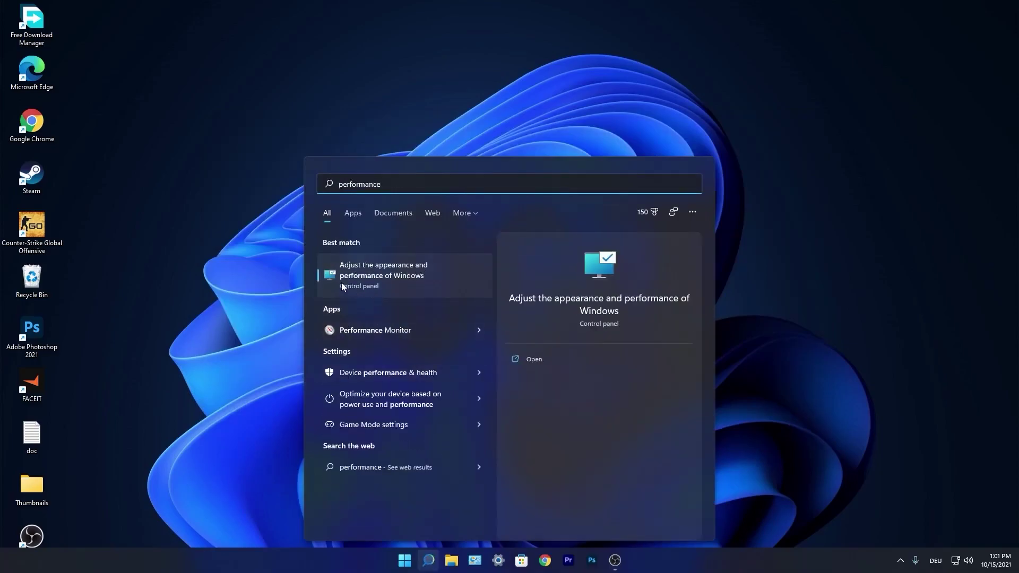
click(388, 275)
drag(157, 67, 495, 136)
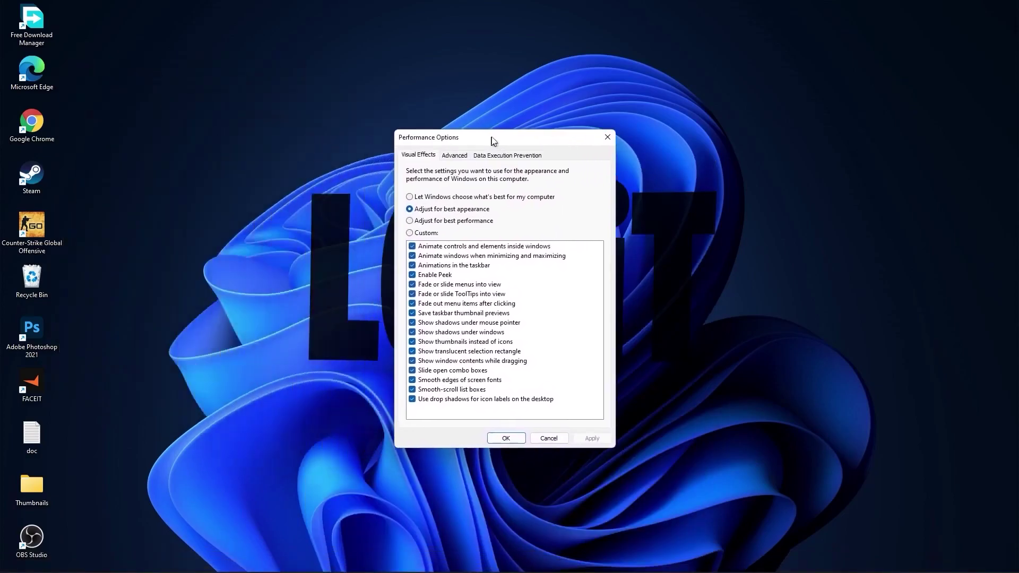
click(413, 216)
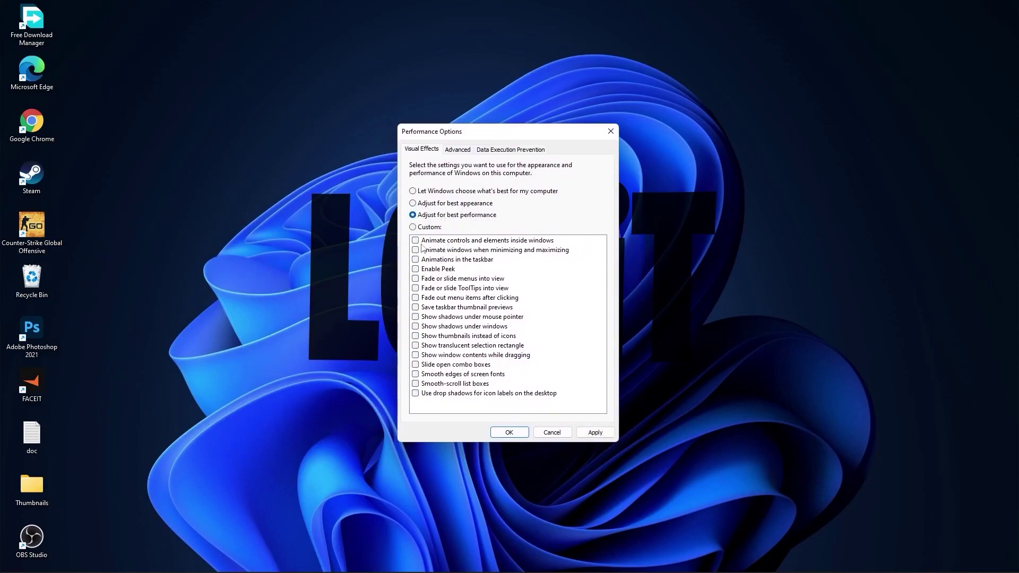
Step: Switch to Custom visual effects, enable Smooth edges of screen fonts and Show thumbnails instead of icons, and apply the settings
click(412, 228)
click(416, 374)
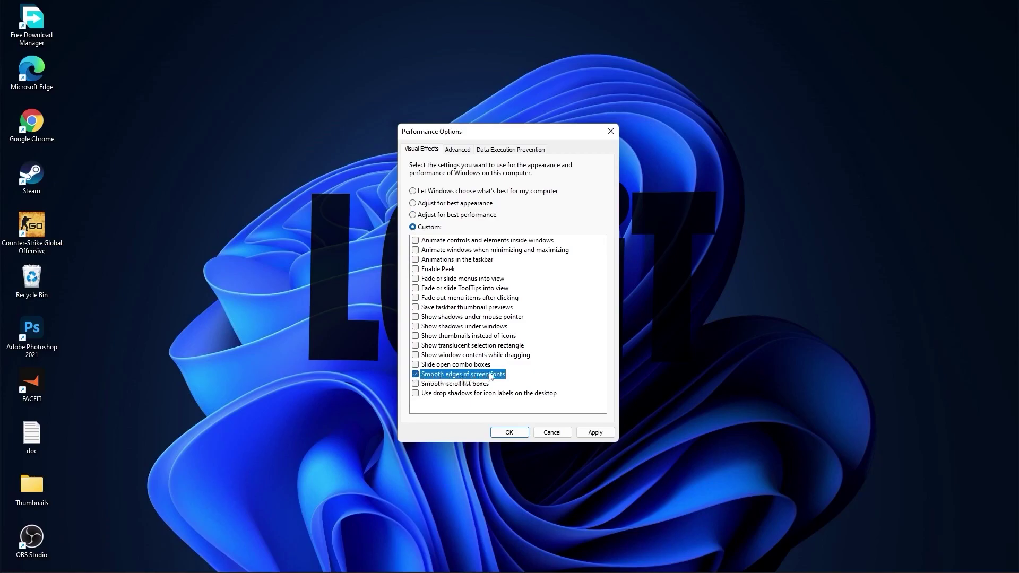
click(416, 336)
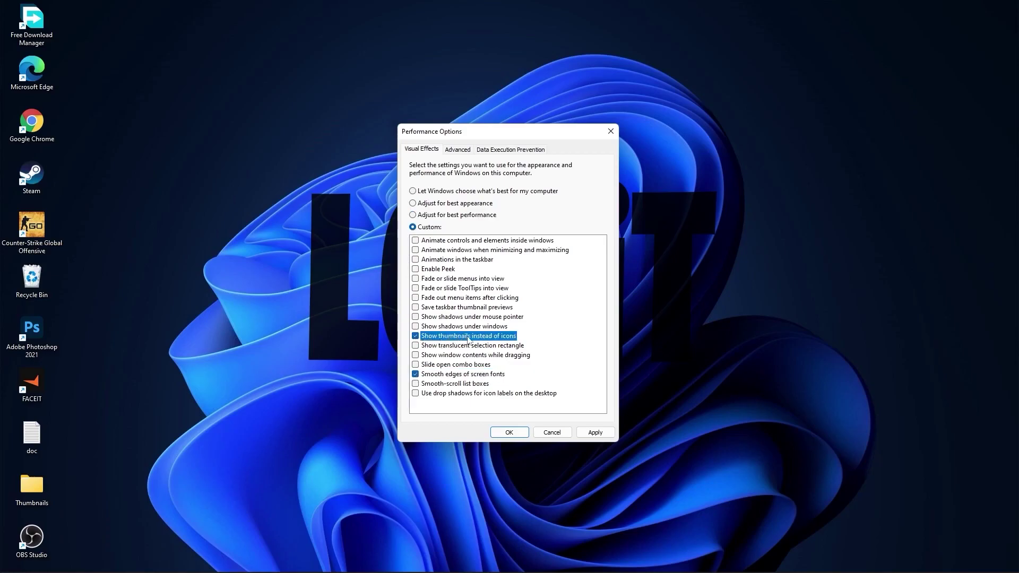
click(595, 432)
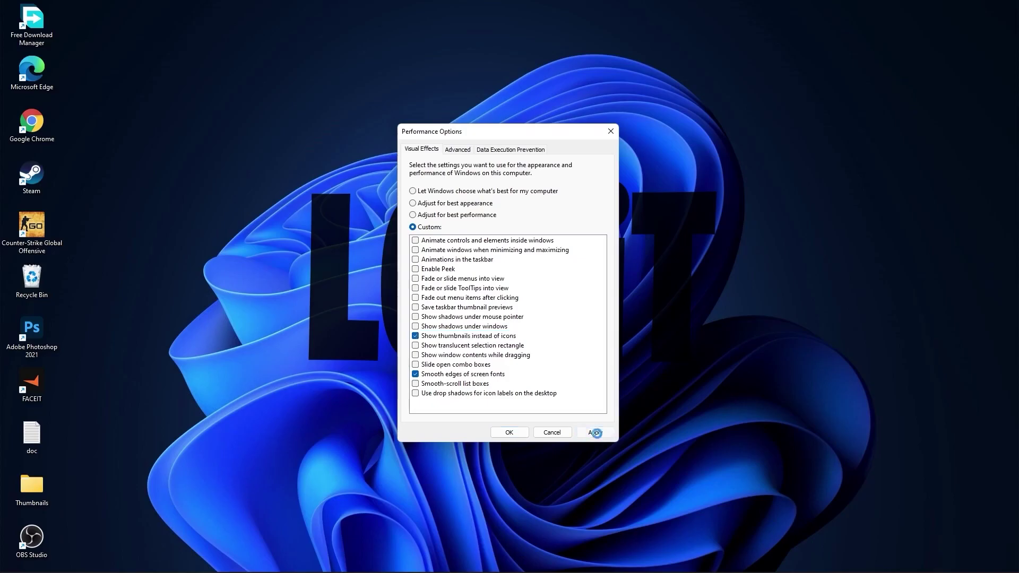
click(514, 433)
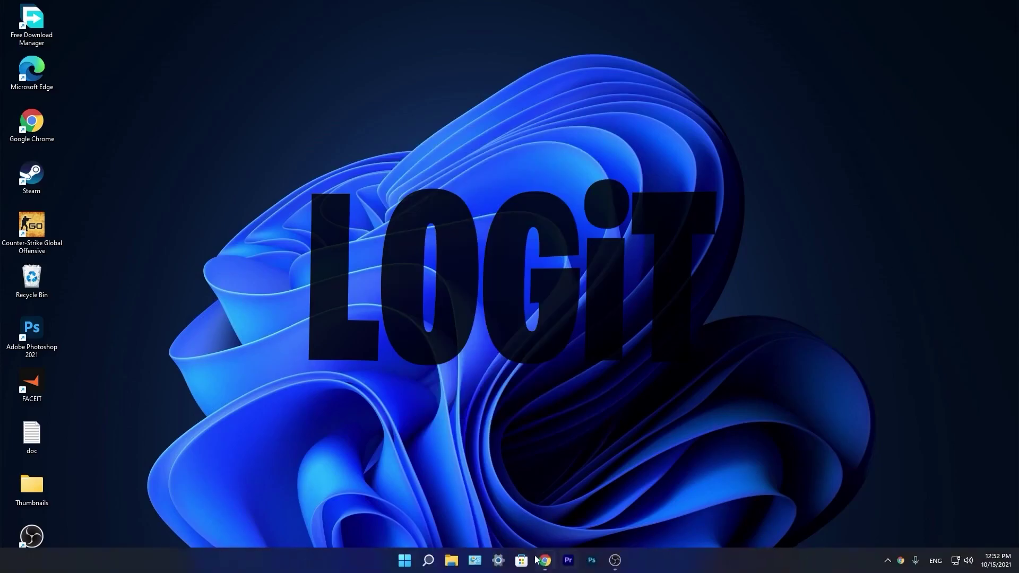
Step: Switch to Chrome, search NVIDIA's drivers for the GeForce 10 Series GeForce GTX 1050 Ti, and open the Game Ready Driver's download confirmation page
click(544, 560)
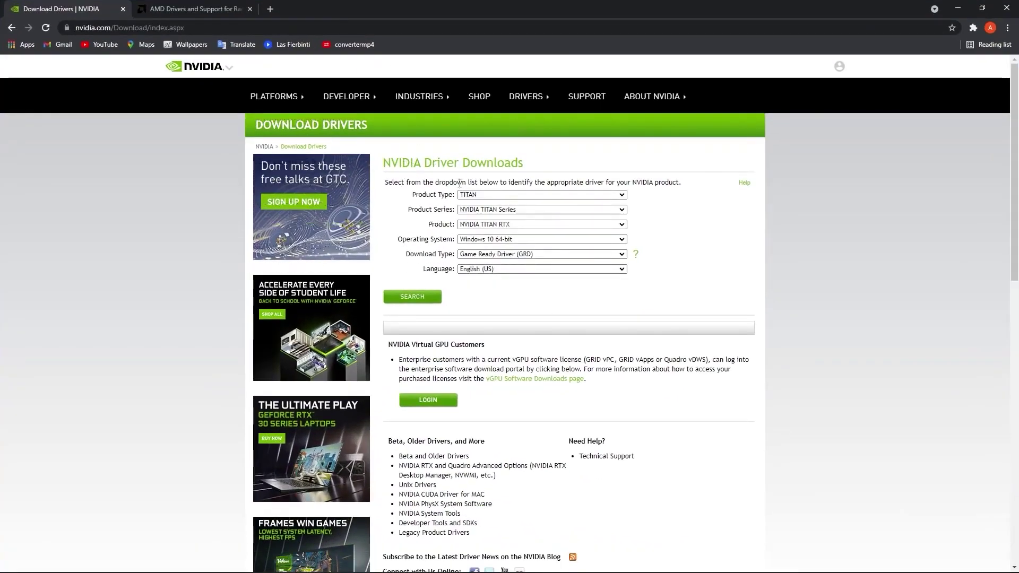
click(505, 196)
click(505, 203)
click(504, 210)
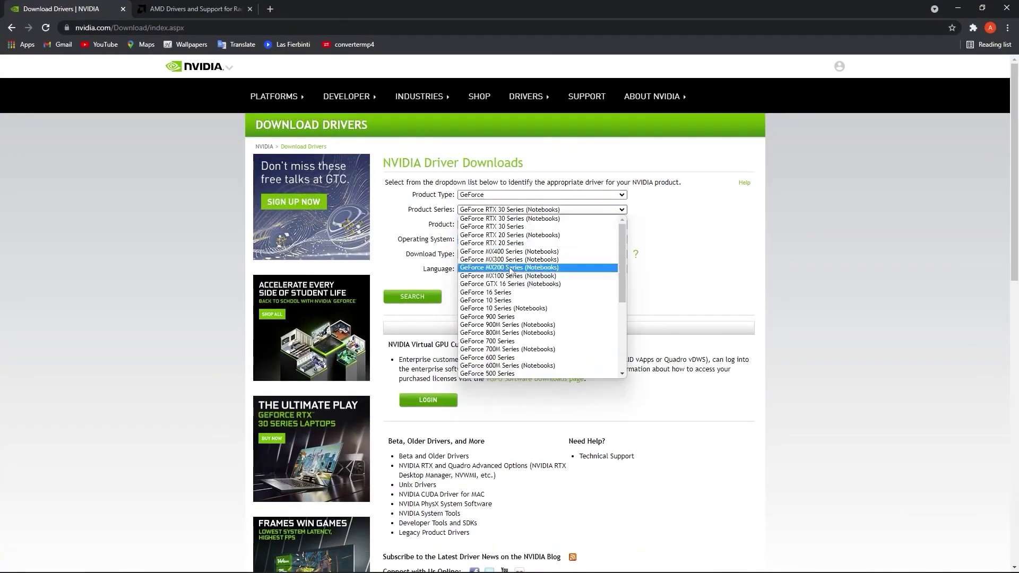
click(501, 307)
click(502, 225)
click(489, 274)
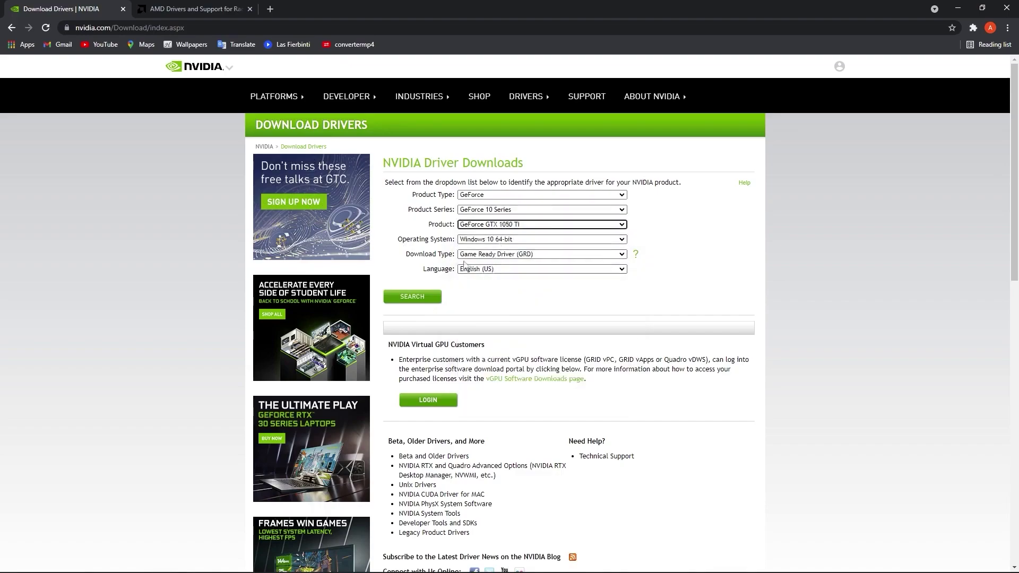
click(413, 296)
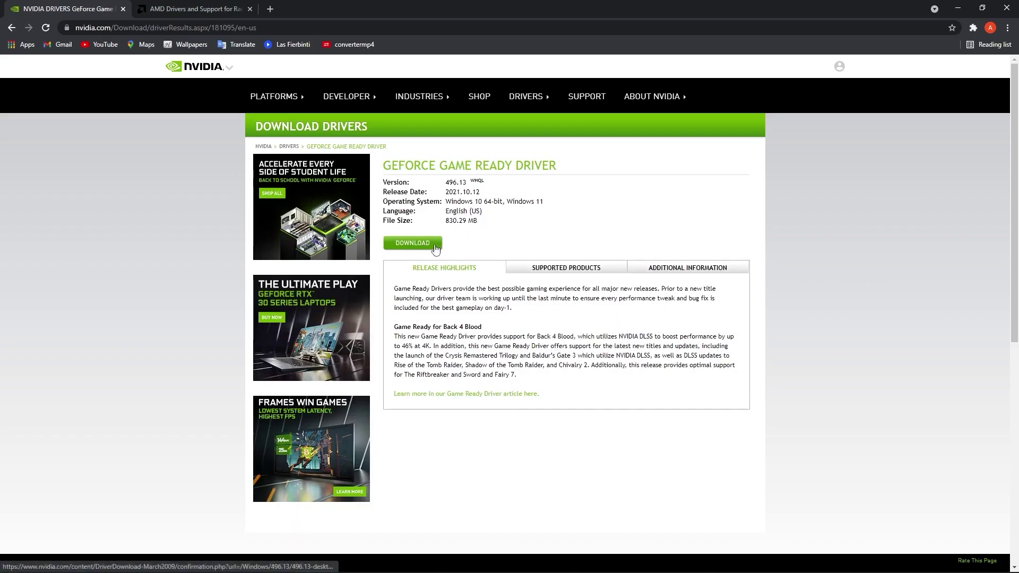
click(434, 248)
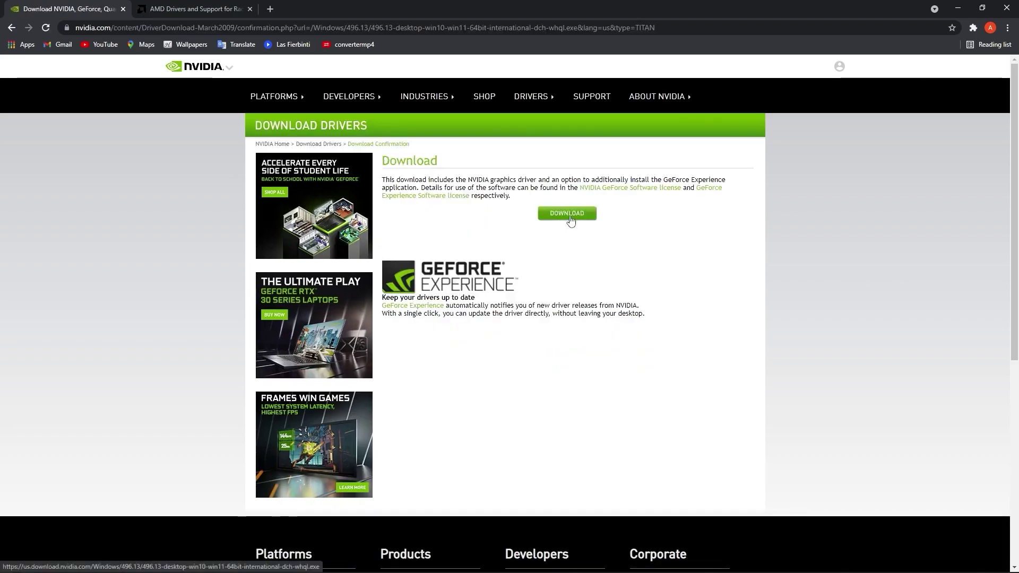
Step: On the AMD Drivers and Support page, select the AMD Radeon RX 5300 from the RX 5300 Series graphics list and submit the selection
key(ctrl+Tab)
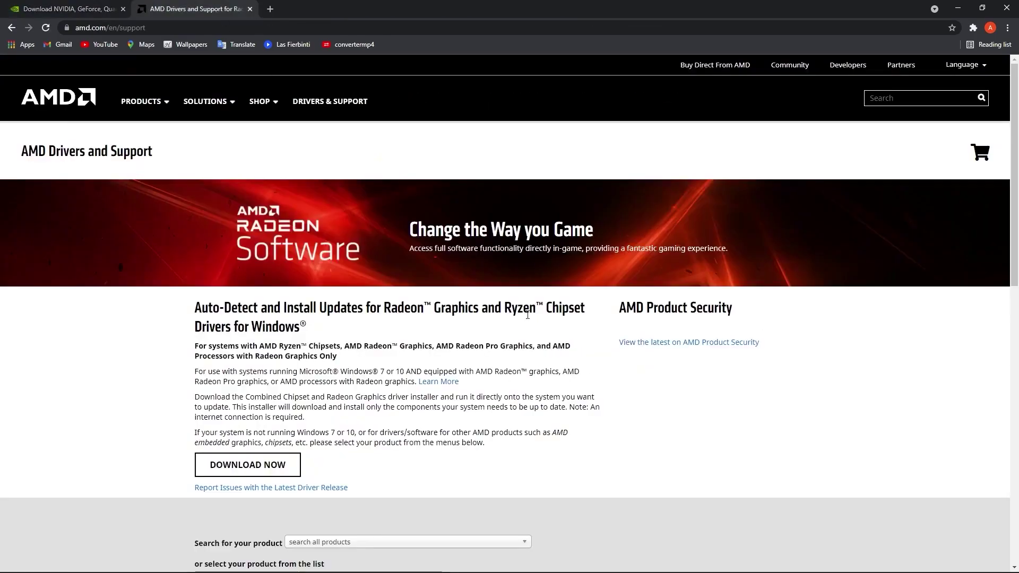
scroll(528, 315, down, 5)
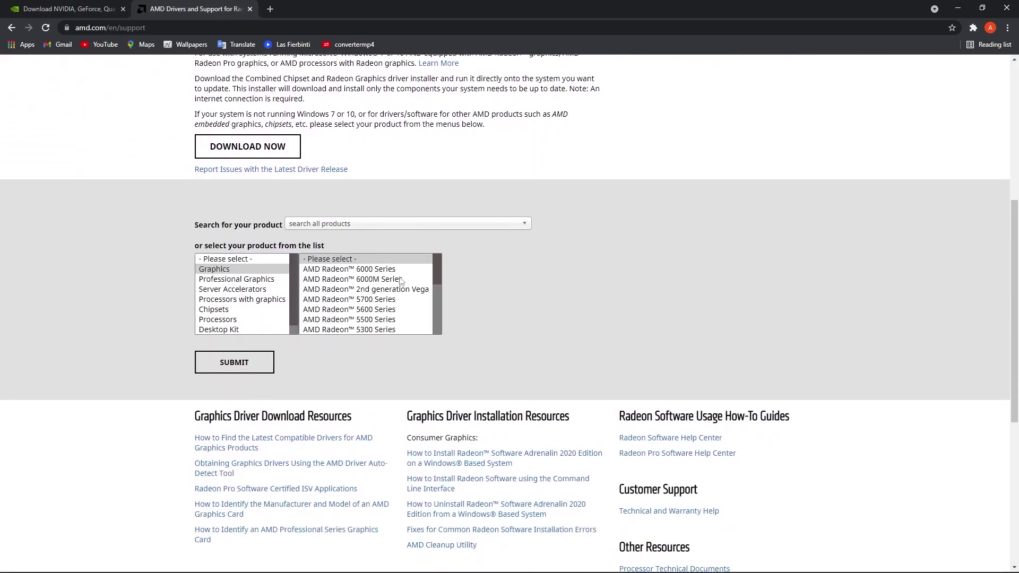
scroll(345, 287, down, 1)
click(343, 287)
scroll(343, 287, down, 3)
click(481, 269)
click(595, 271)
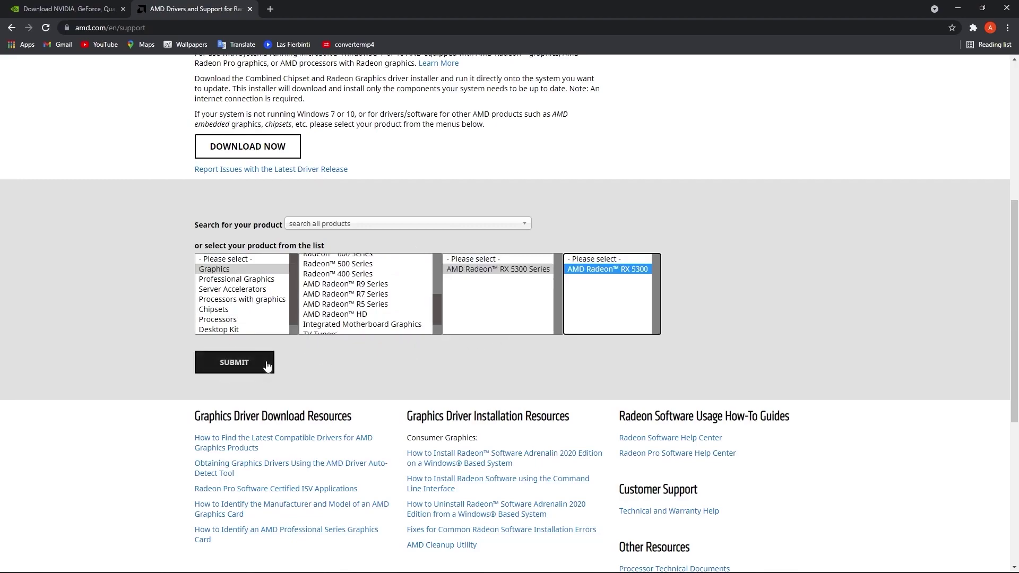
click(238, 371)
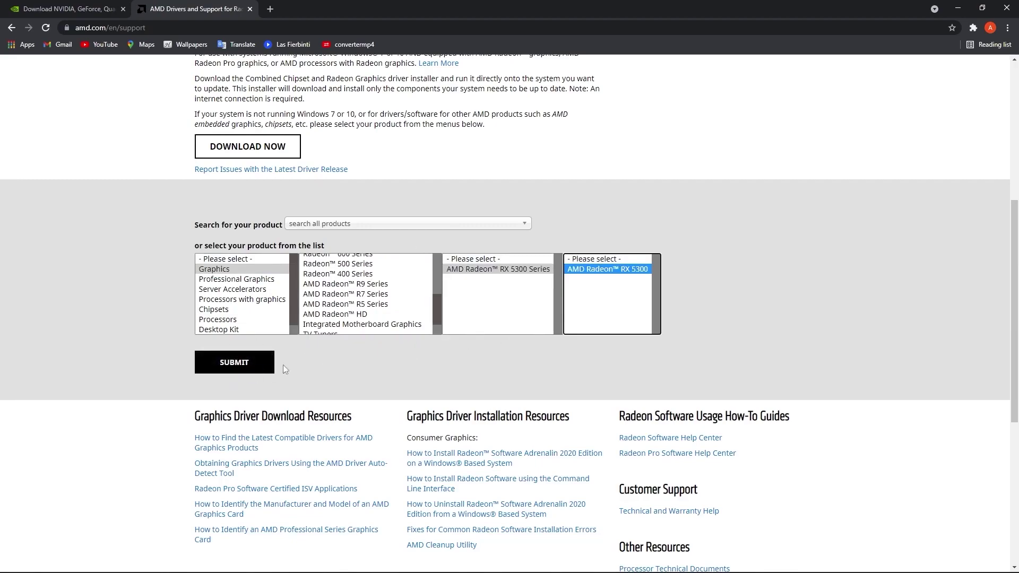